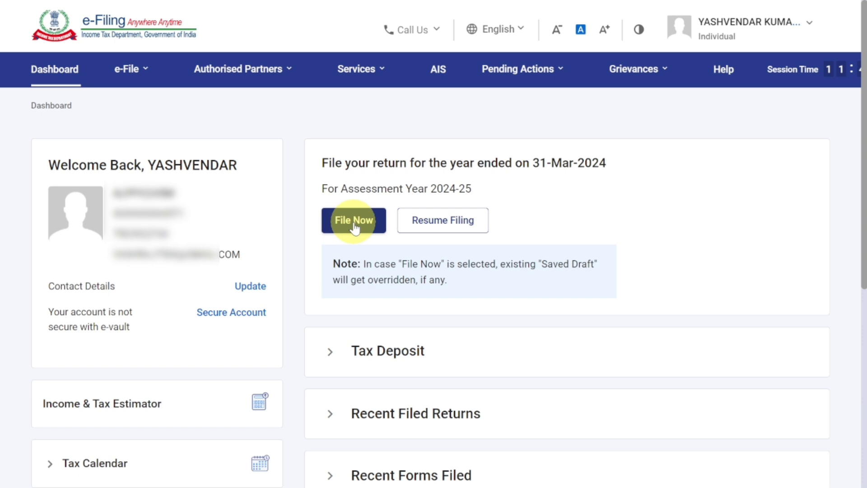
- From the e-File menu, start filing the Income Tax Return for Assessment Year 2024-25
{"action": "left_click", "coordinate": [134, 80]}
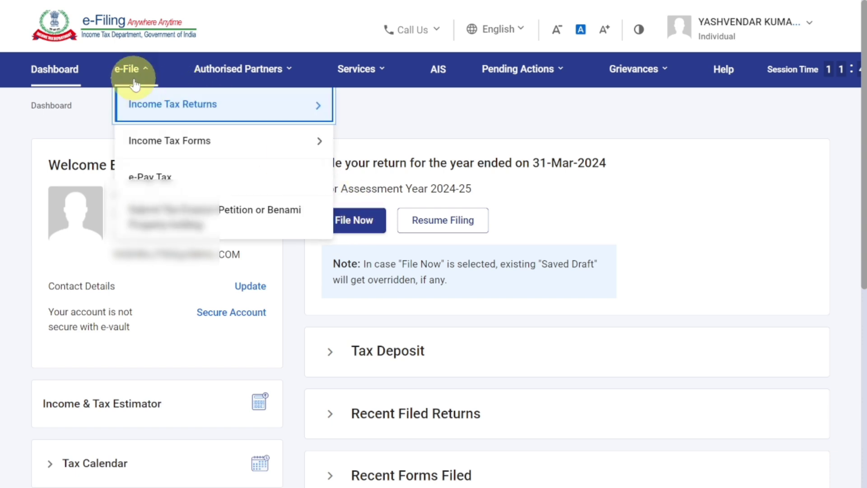
{"action": "mouse_move", "coordinate": [145, 110]}
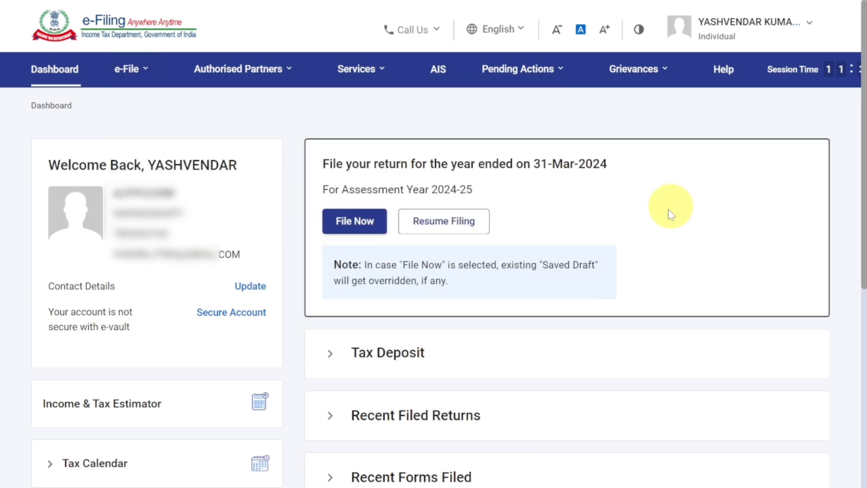
{"action": "left_click", "coordinate": [357, 223]}
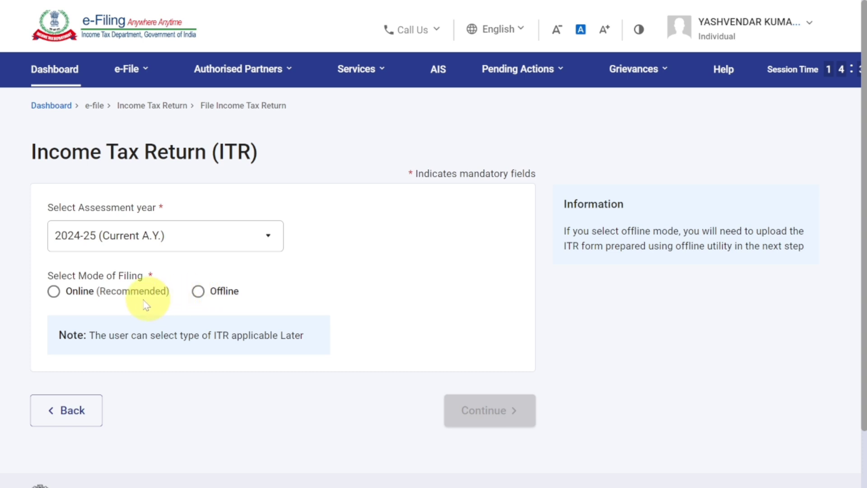
- Pick the Online (Recommended) filing mode and start a new filing instead of the saved draft
{"action": "left_click", "coordinate": [54, 292]}
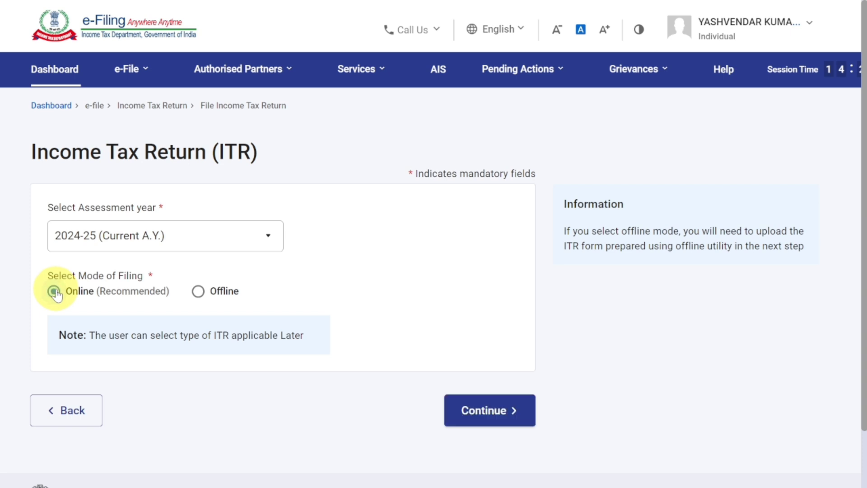
{"action": "left_click", "coordinate": [484, 412]}
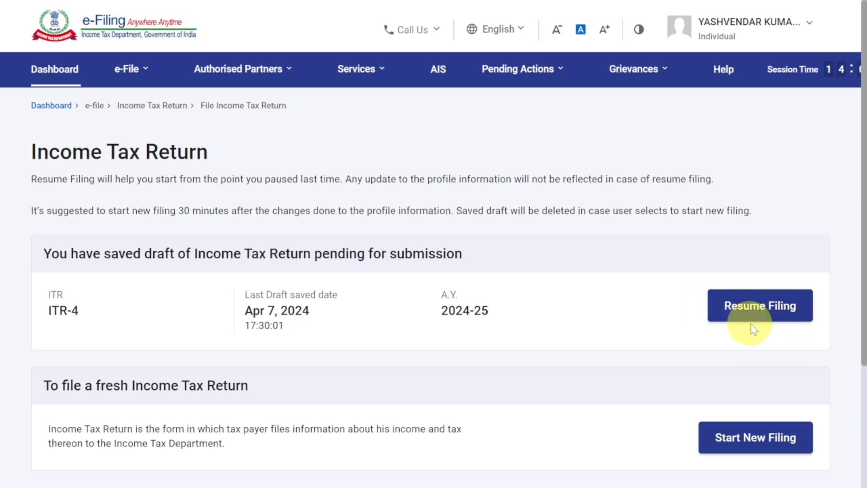
{"action": "scroll", "coordinate": [753, 328], "scroll_direction": "down", "scroll_amount": 3}
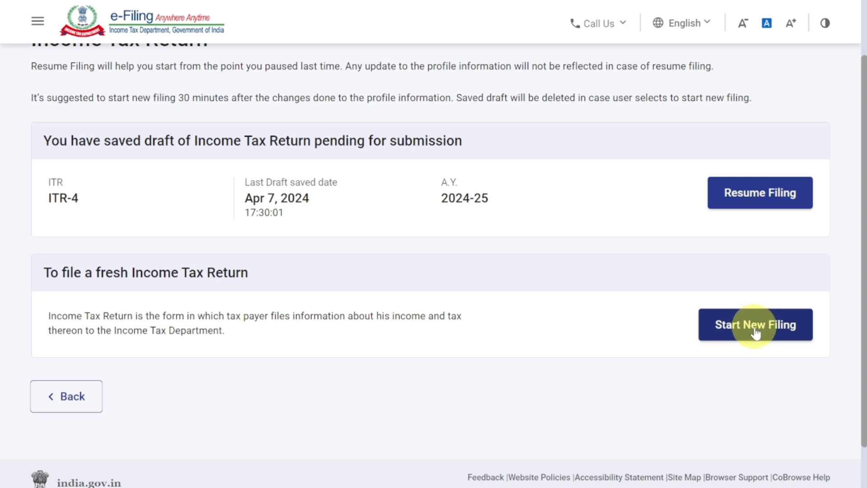
{"action": "left_click", "coordinate": [755, 332]}
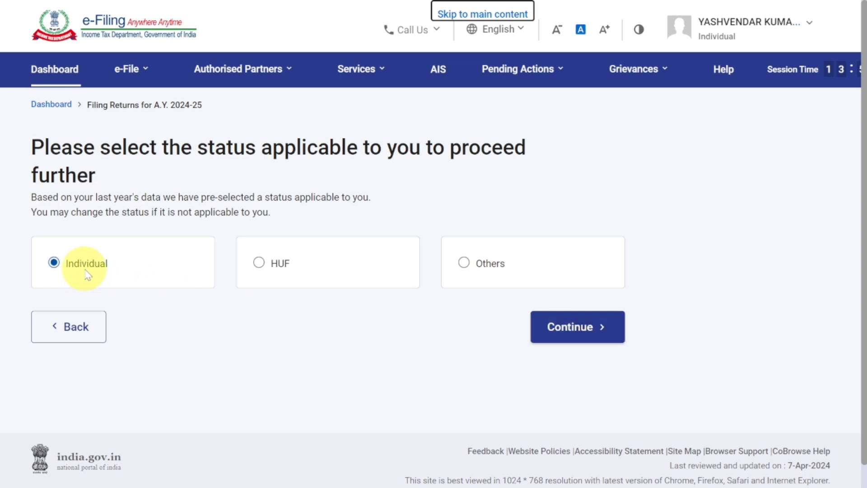
- Continue with Individual status, select ITR - 4 as the form, and proceed with ITR 4
{"action": "left_click", "coordinate": [567, 336]}
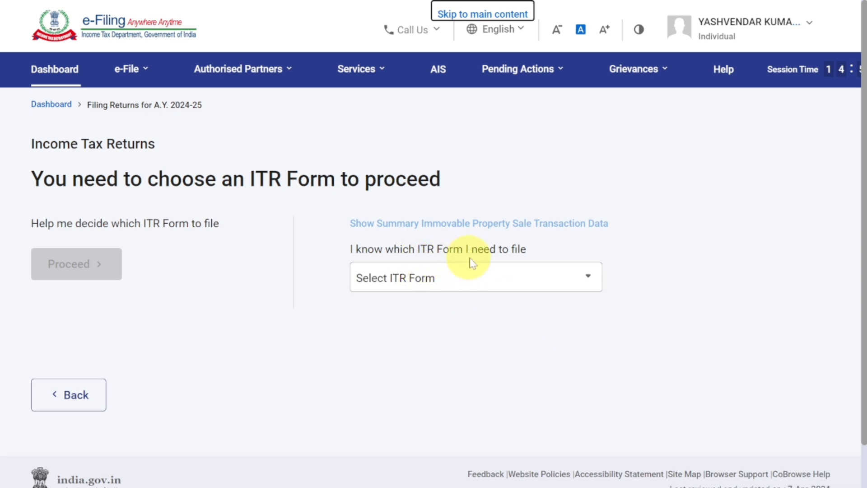
{"action": "left_click", "coordinate": [499, 279]}
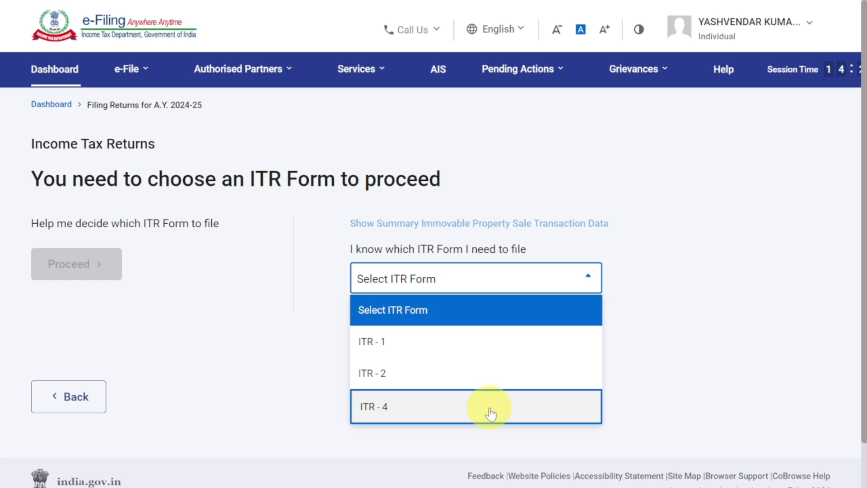
{"action": "left_click", "coordinate": [491, 413]}
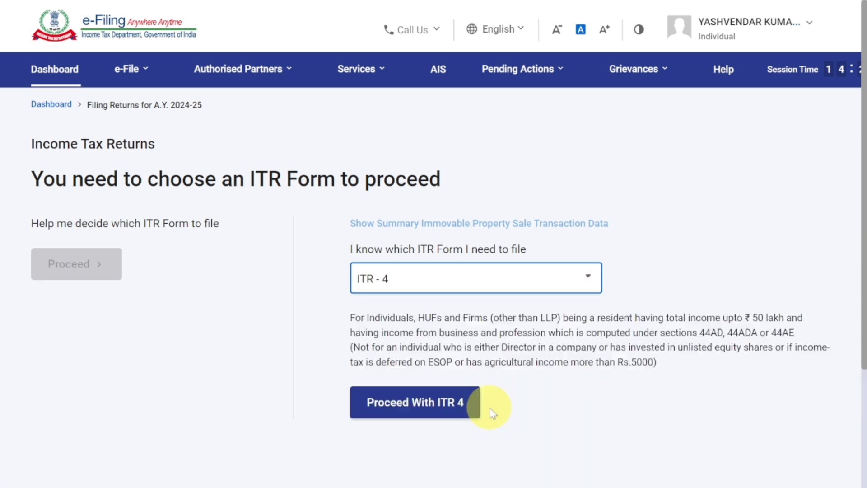
{"action": "left_click", "coordinate": [448, 406]}
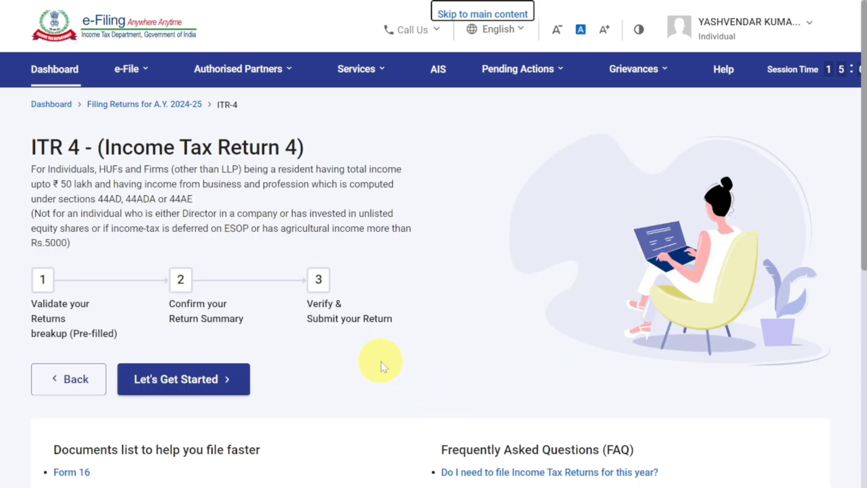
{"action": "scroll", "coordinate": [381, 364], "scroll_direction": "down", "scroll_amount": 2}
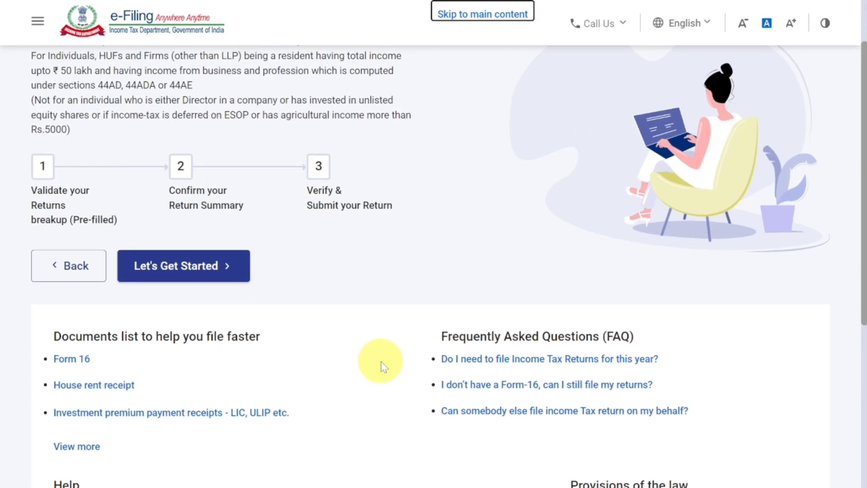
- Begin the ITR-4 steps, give Others as the reason for filing, and continue
{"action": "left_click", "coordinate": [210, 271]}
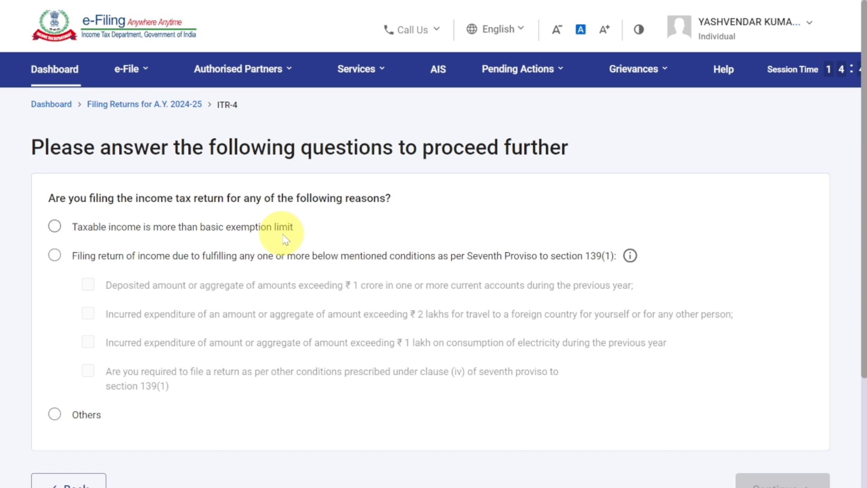
{"action": "left_click", "coordinate": [54, 227]}
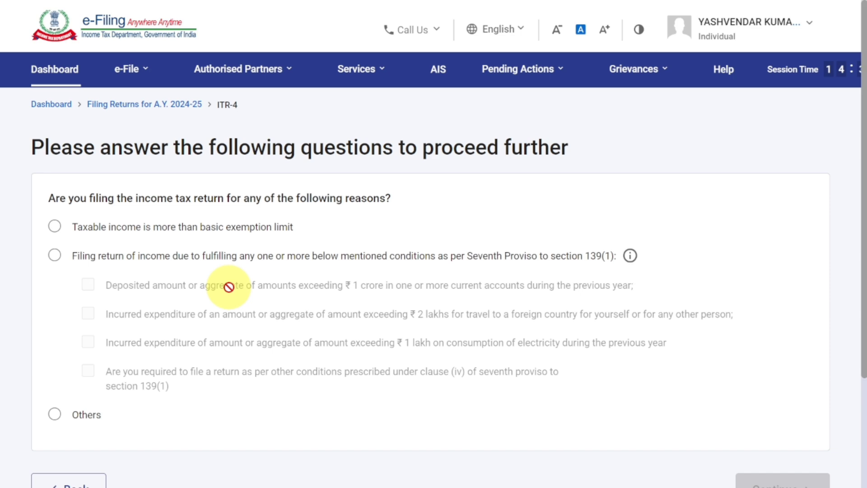
{"action": "left_click", "coordinate": [55, 414]}
{"action": "scroll", "coordinate": [358, 357], "scroll_direction": "down", "scroll_amount": 3}
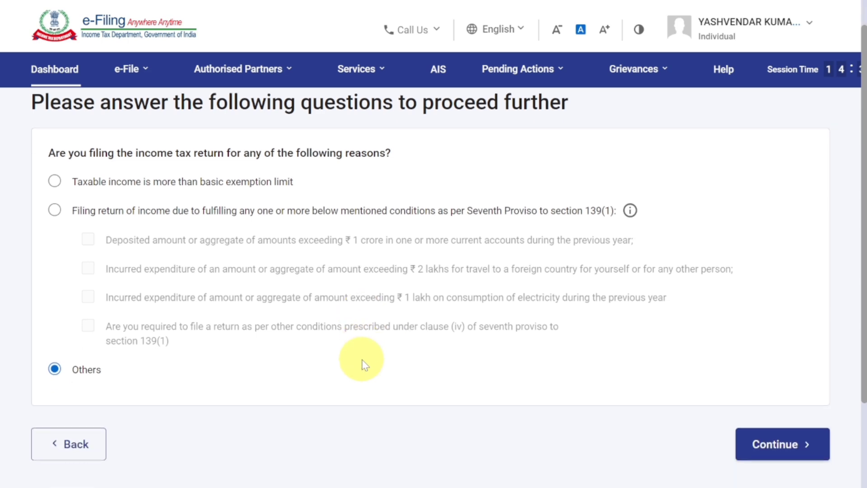
{"action": "left_click", "coordinate": [787, 380]}
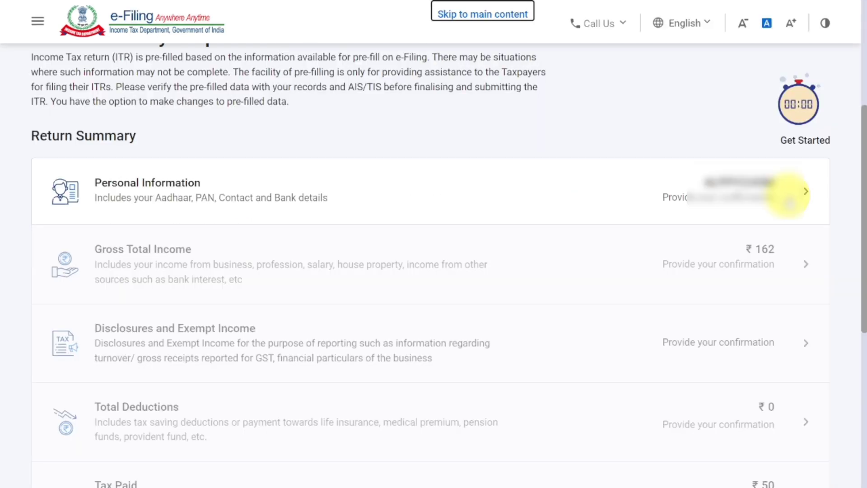
- In Personal Information, set Nature of Employment to Not Applicable (eg. Family pension etc) and acknowledge the Salary notice
{"action": "left_click", "coordinate": [789, 198]}
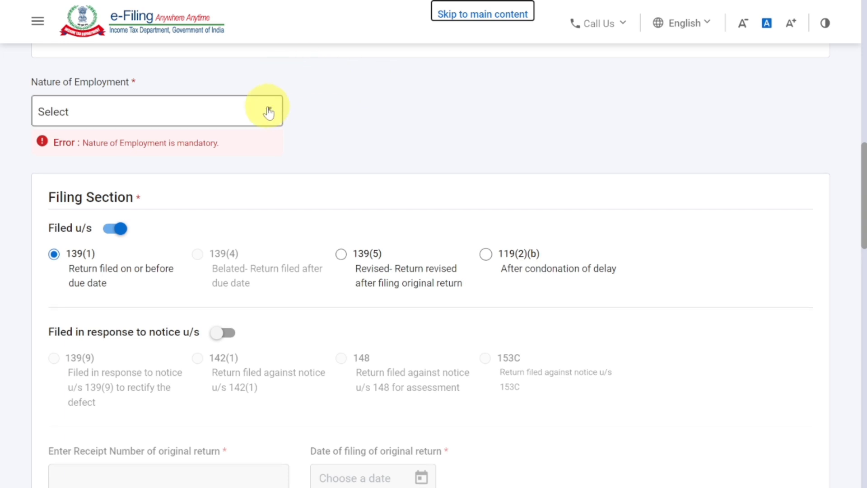
{"action": "left_click", "coordinate": [140, 106]}
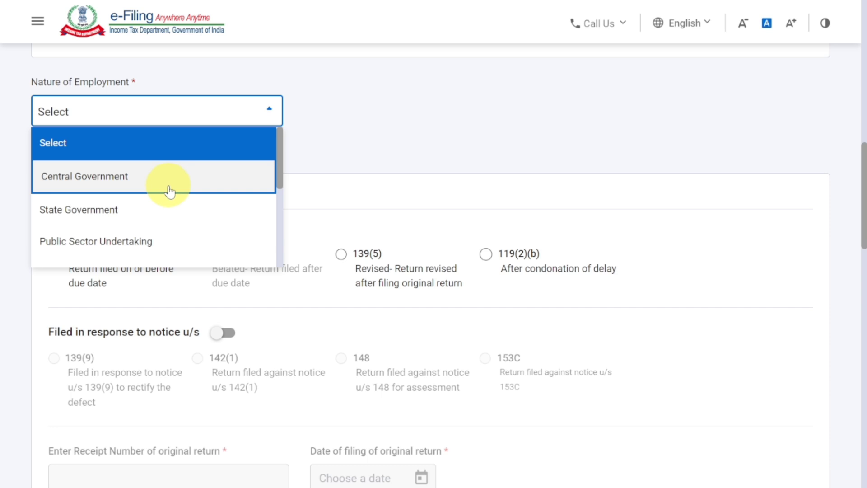
{"action": "scroll", "coordinate": [169, 191], "scroll_direction": "down", "scroll_amount": 4}
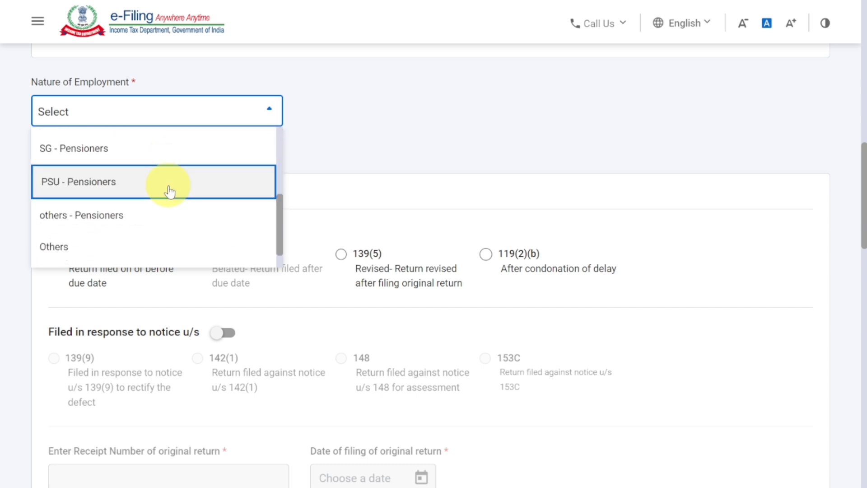
{"action": "scroll", "coordinate": [170, 192], "scroll_direction": "down", "scroll_amount": 1}
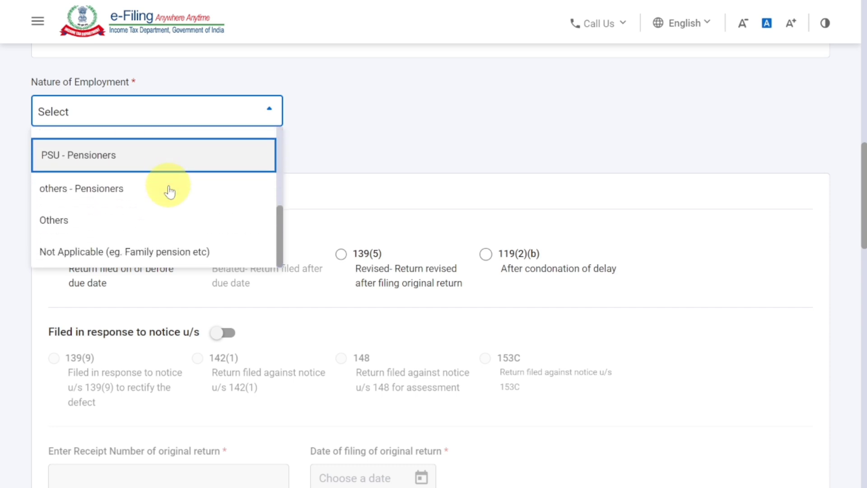
{"action": "left_click", "coordinate": [185, 251]}
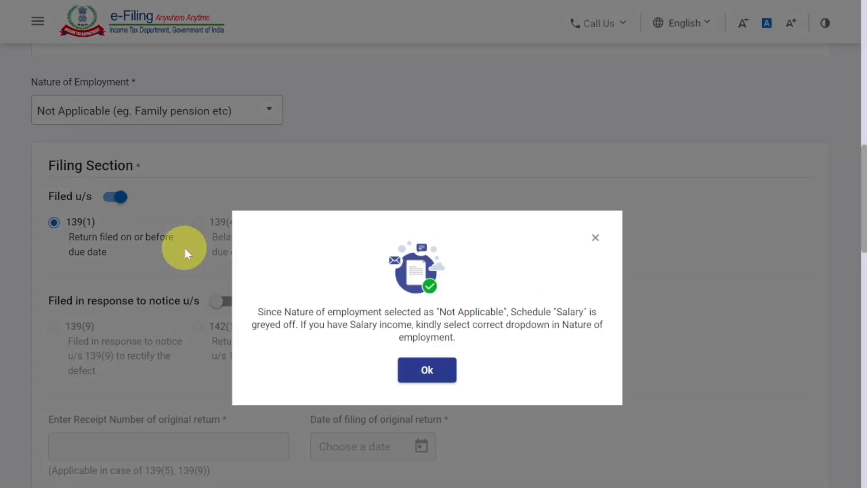
{"action": "left_click", "coordinate": [427, 371]}
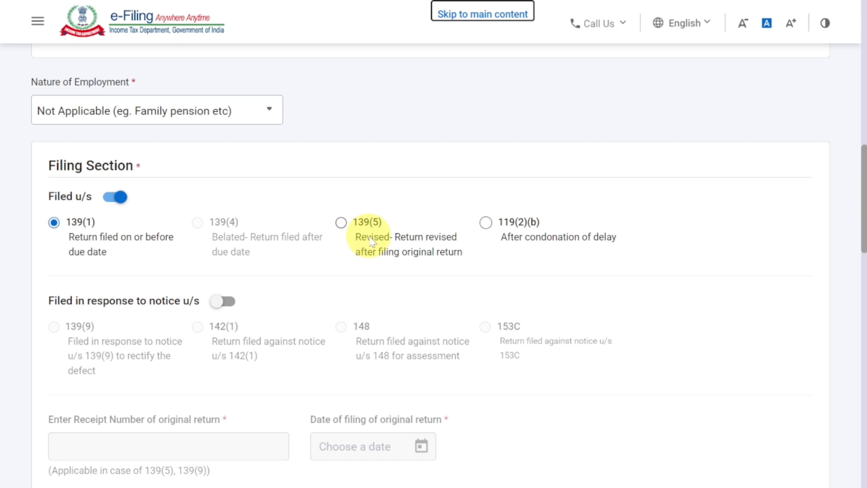
{"action": "scroll", "coordinate": [387, 242], "scroll_direction": "down", "scroll_amount": 2}
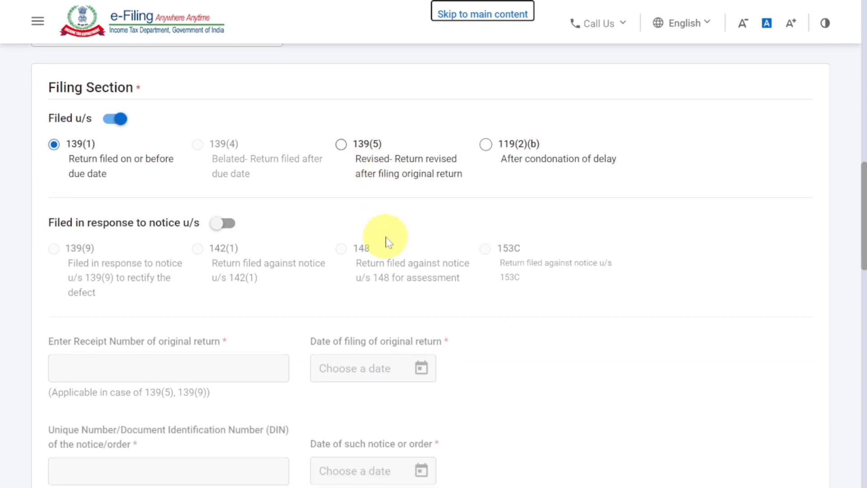
- Answer No to the representative assessee question and confirm the bank account details
{"action": "scroll", "coordinate": [387, 241], "scroll_direction": "down", "scroll_amount": 2}
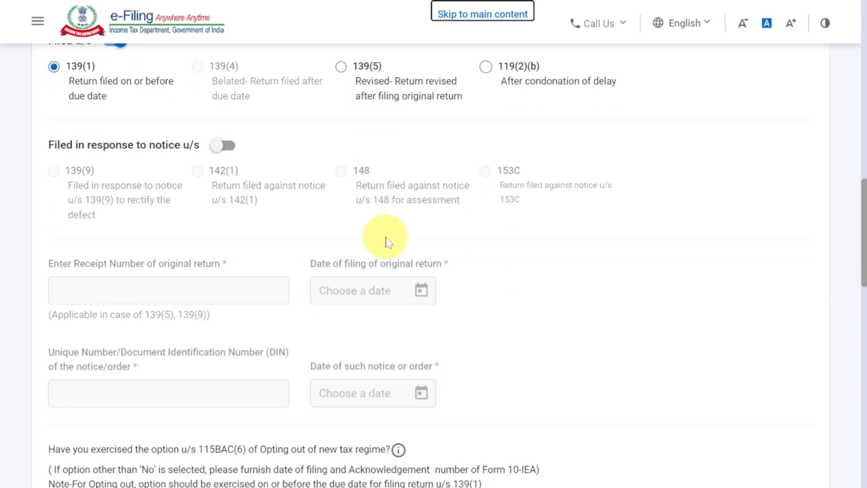
{"action": "scroll", "coordinate": [316, 251], "scroll_direction": "down", "scroll_amount": 6}
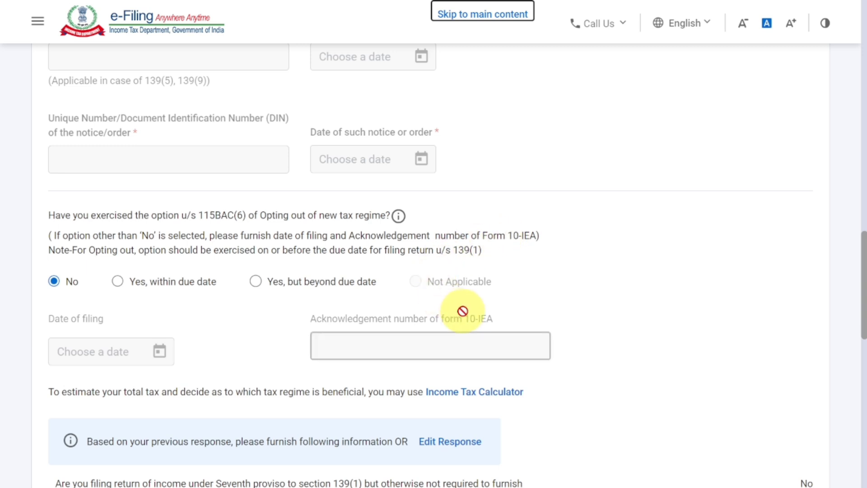
{"action": "scroll", "coordinate": [462, 310], "scroll_direction": "down", "scroll_amount": 7}
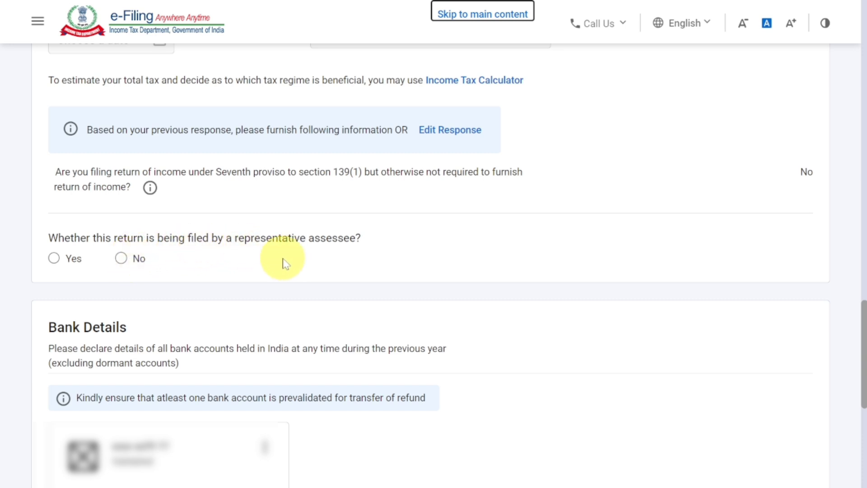
{"action": "left_click", "coordinate": [120, 257]}
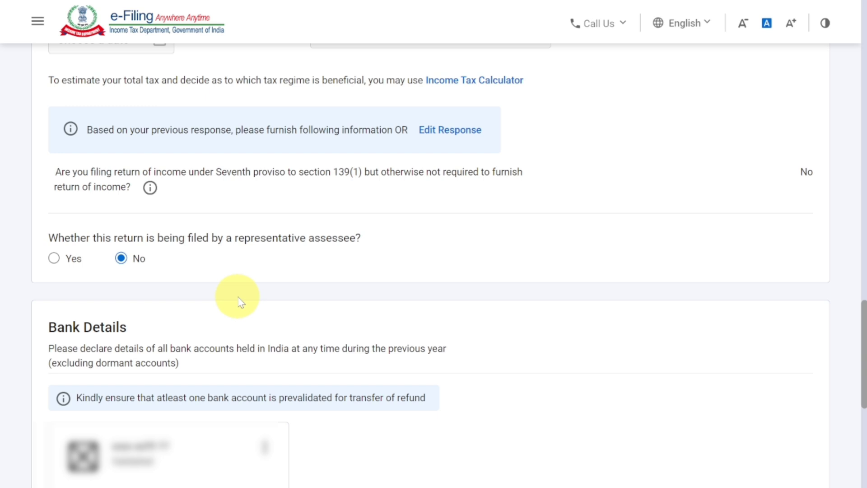
{"action": "scroll", "coordinate": [241, 301], "scroll_direction": "down", "scroll_amount": 8}
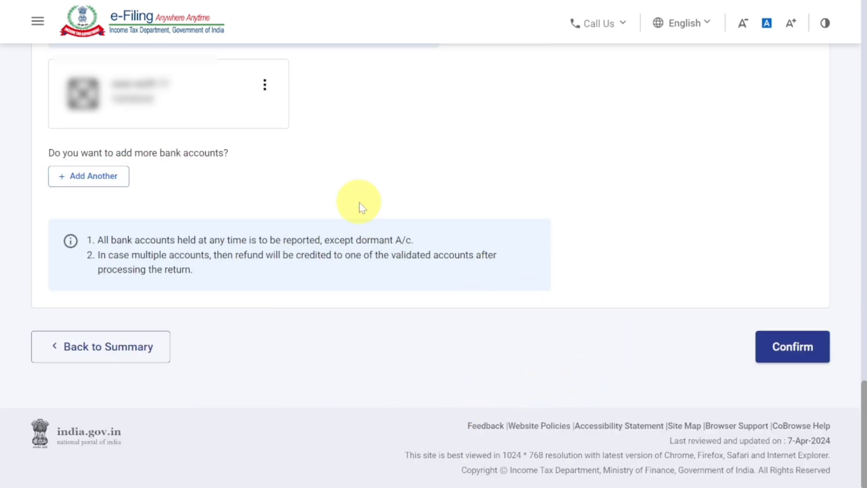
{"action": "left_click", "coordinate": [779, 351]}
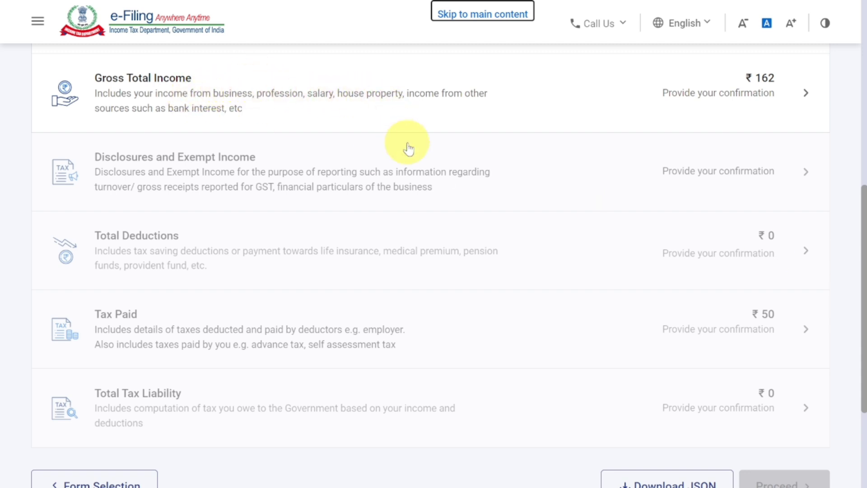
- Open Gross Total Income, skip the salary questions and notice, and add business or profession income
{"action": "left_click", "coordinate": [712, 105]}
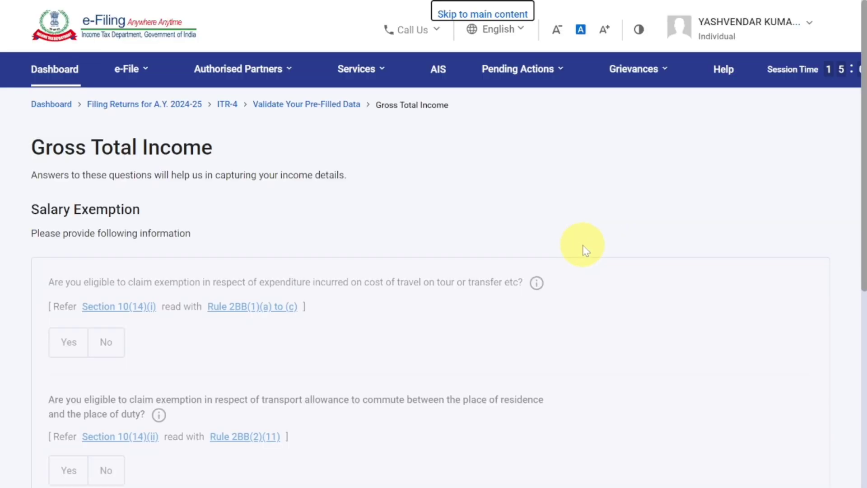
{"action": "scroll", "coordinate": [586, 251], "scroll_direction": "down", "scroll_amount": 3}
{"action": "scroll", "coordinate": [582, 245], "scroll_direction": "down", "scroll_amount": 5}
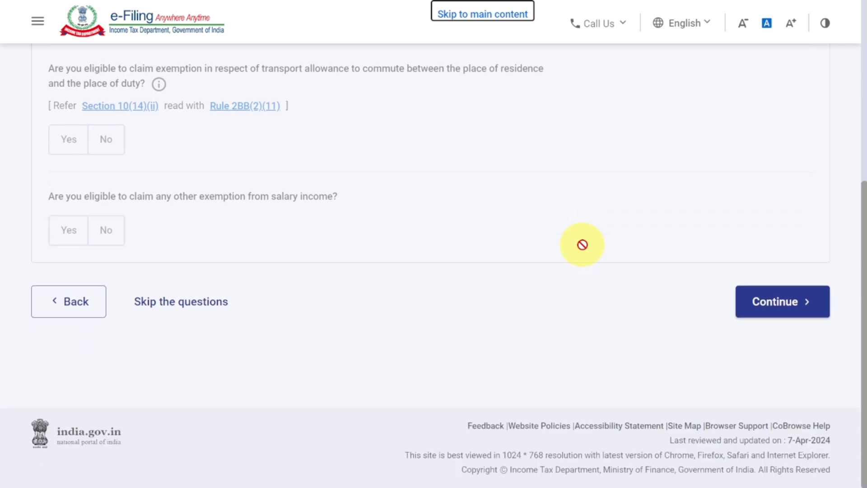
{"action": "left_click", "coordinate": [778, 307]}
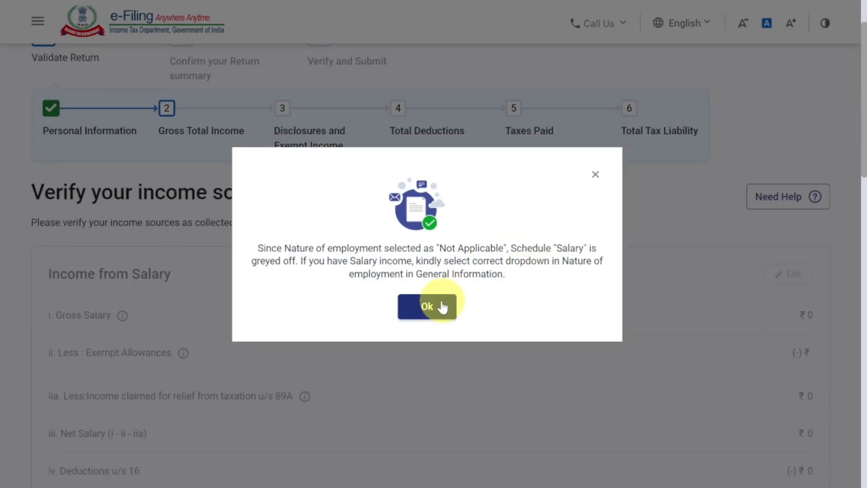
{"action": "left_click", "coordinate": [442, 307]}
{"action": "scroll", "coordinate": [437, 302], "scroll_direction": "down", "scroll_amount": 8}
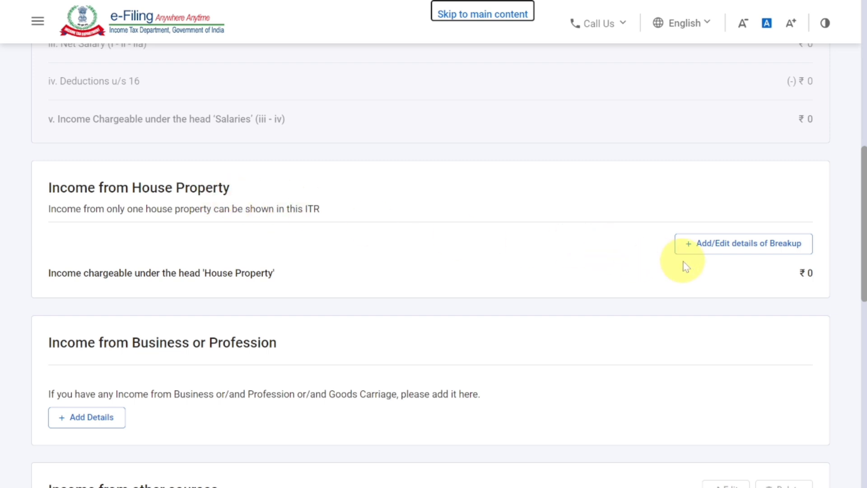
{"action": "scroll", "coordinate": [684, 265], "scroll_direction": "down", "scroll_amount": 3}
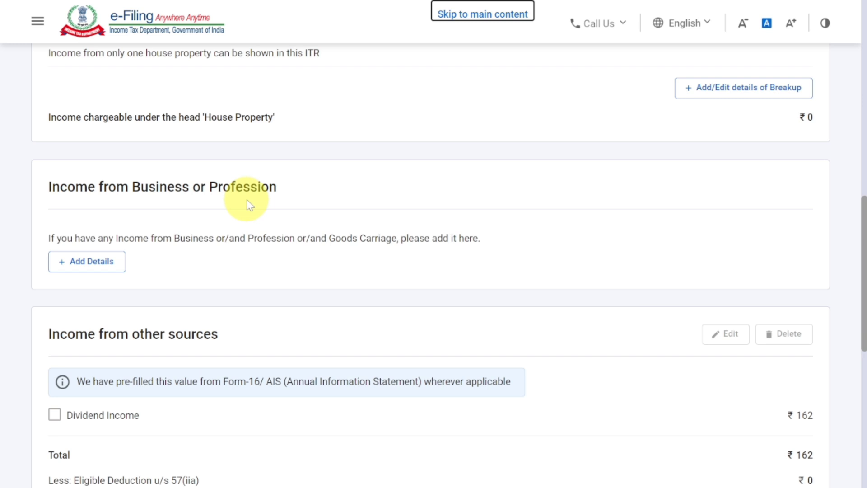
{"action": "left_click", "coordinate": [85, 262]}
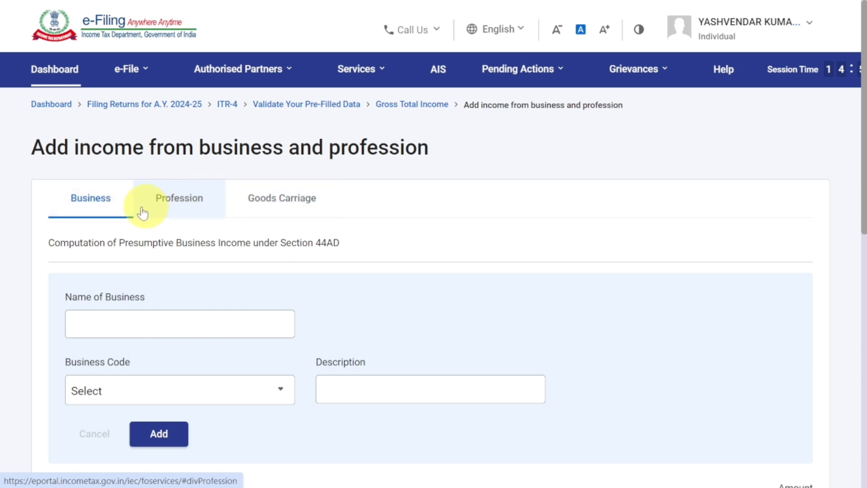
- Choose a Business entry and fill in the name of the business
{"action": "left_click", "coordinate": [94, 203]}
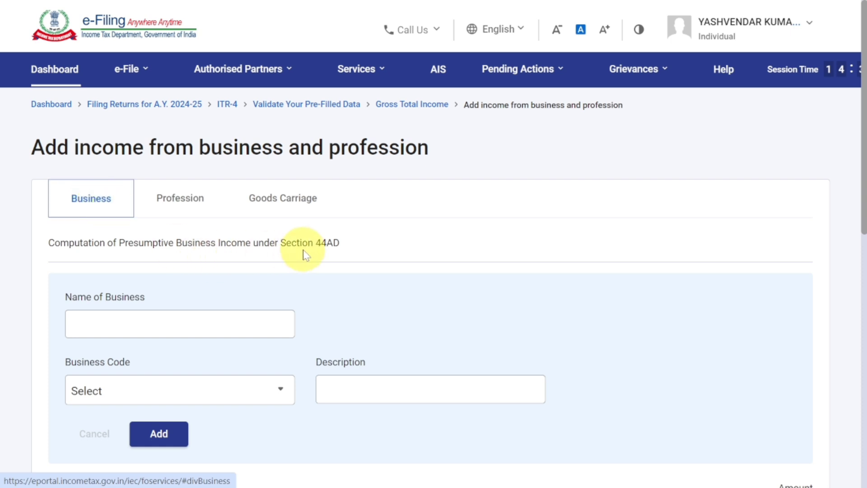
{"action": "left_click", "coordinate": [218, 321]}
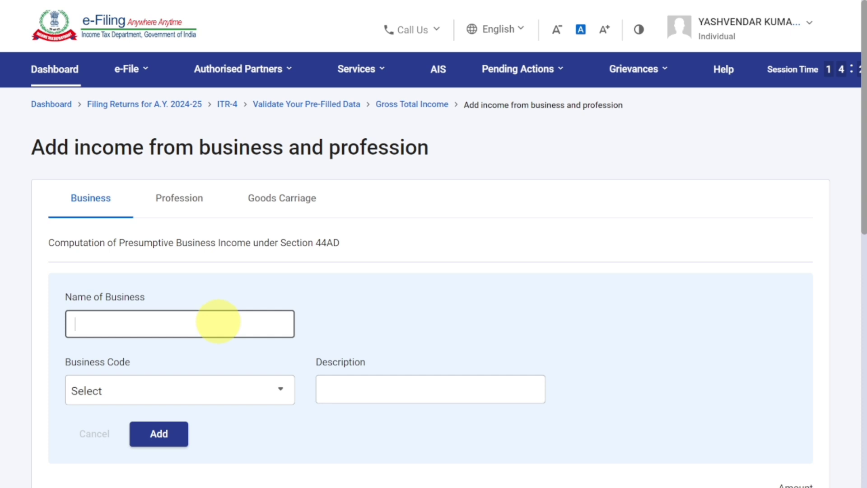
{"action": "type", "text": "AHUJA ENTERP"}
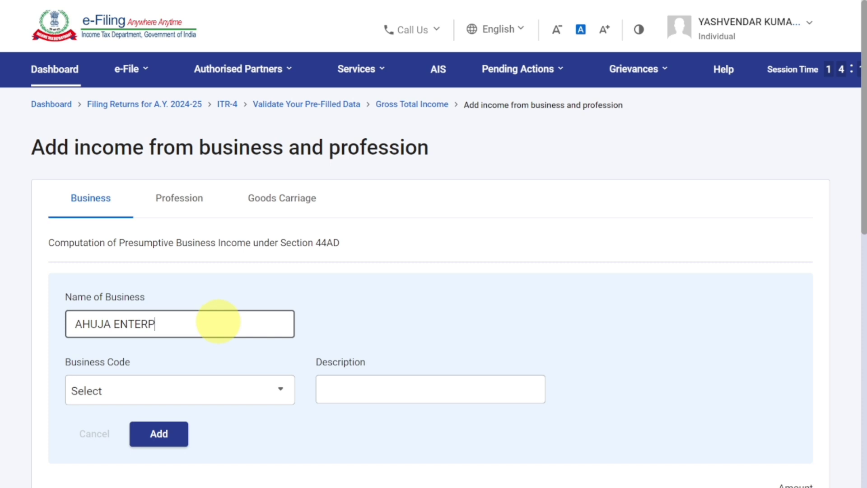
{"action": "type", "text": "RISES"}
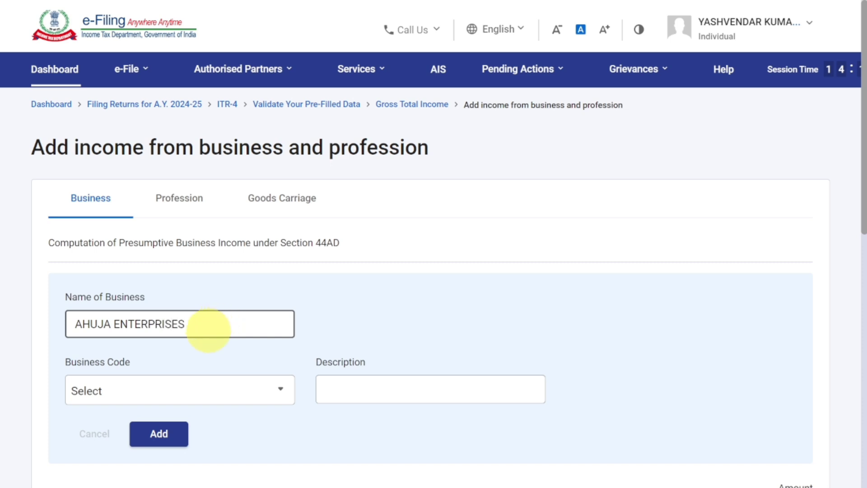
- Search 9028 and set Business Code to 09028-Retail sale of other products n.e.c
{"action": "left_click", "coordinate": [210, 389]}
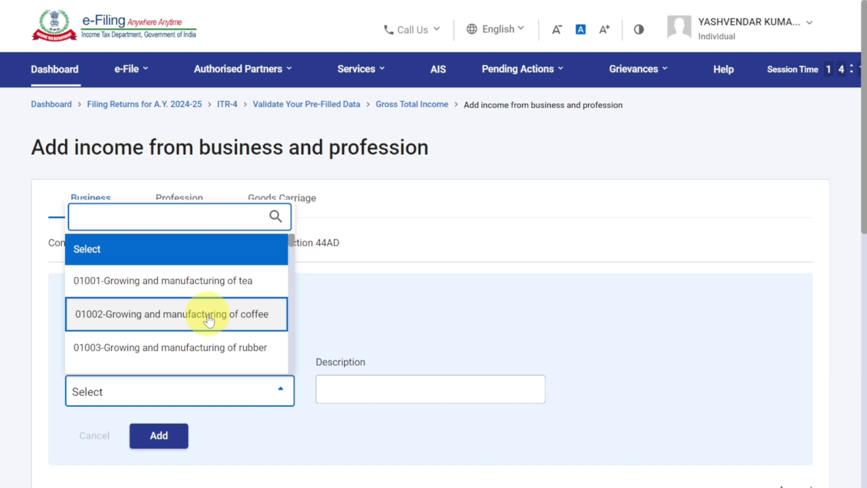
{"action": "scroll", "coordinate": [209, 320], "scroll_direction": "down", "scroll_amount": 10}
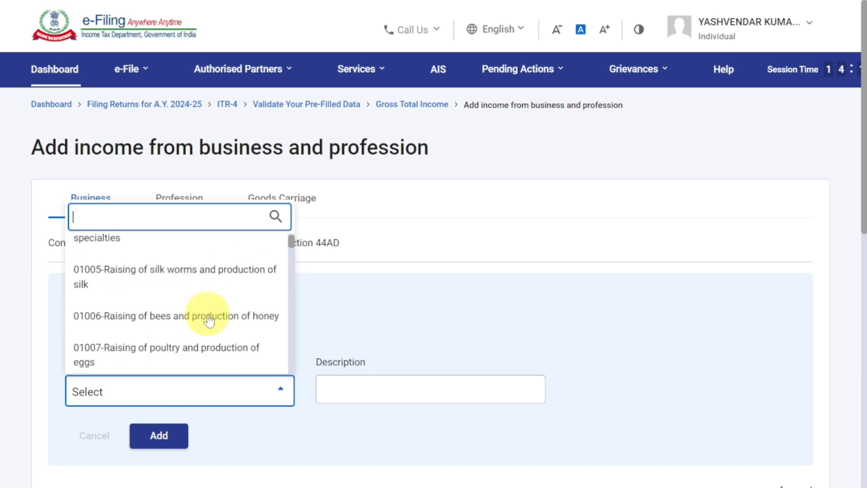
{"action": "scroll", "coordinate": [209, 320], "scroll_direction": "down", "scroll_amount": 15}
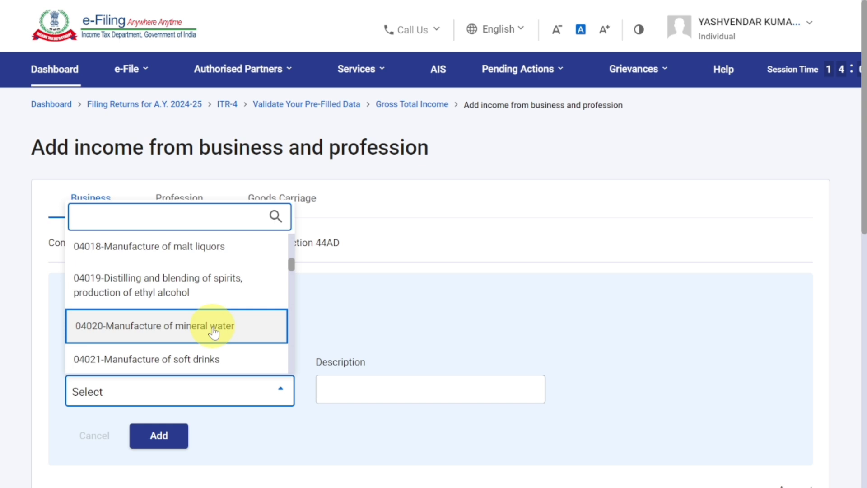
{"action": "scroll", "coordinate": [214, 332], "scroll_direction": "down", "scroll_amount": 3}
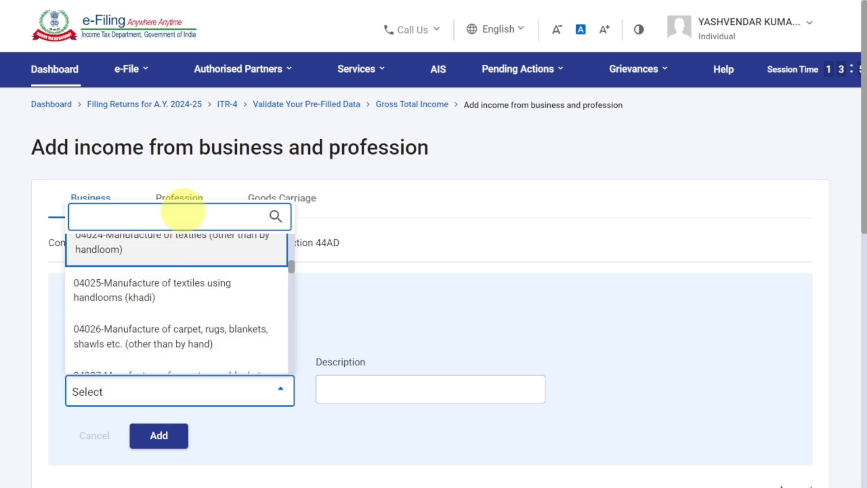
{"action": "type", "text": "9028"}
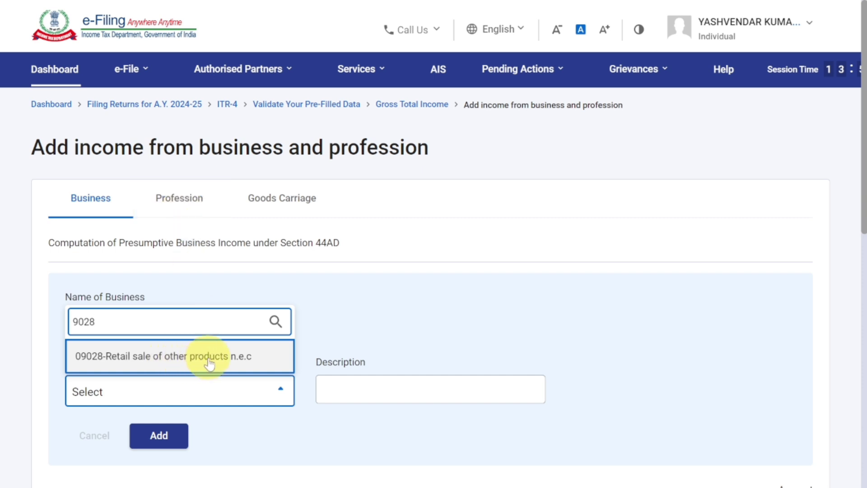
{"action": "left_click", "coordinate": [207, 357]}
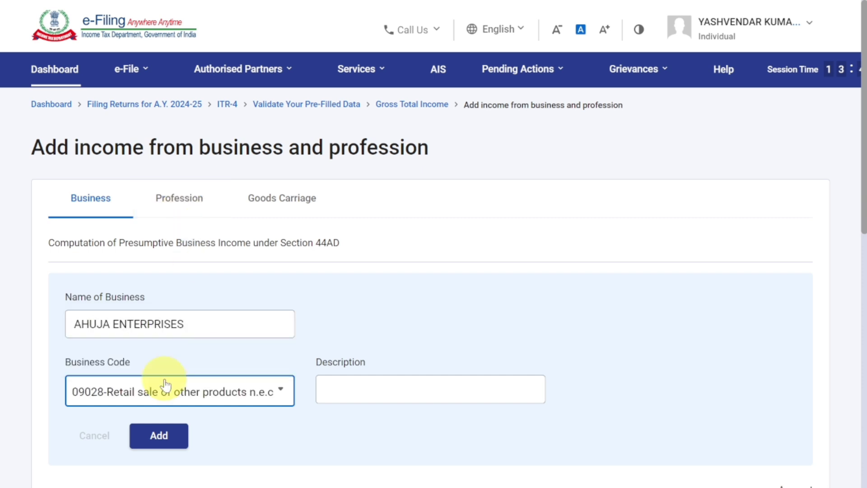
{"action": "scroll", "coordinate": [183, 387], "scroll_direction": "down", "scroll_amount": 3}
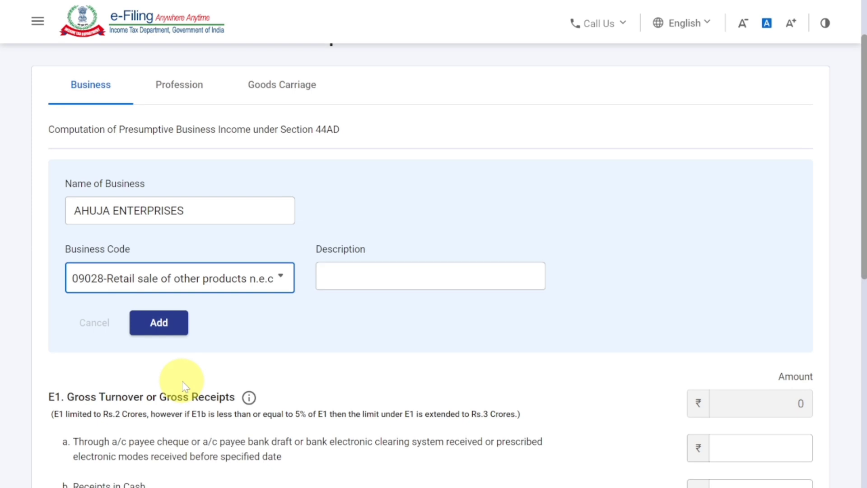
- Add the code 09028 business to the businesses table and highlight the E1 Gross Turnover heading
{"action": "left_click", "coordinate": [160, 324]}
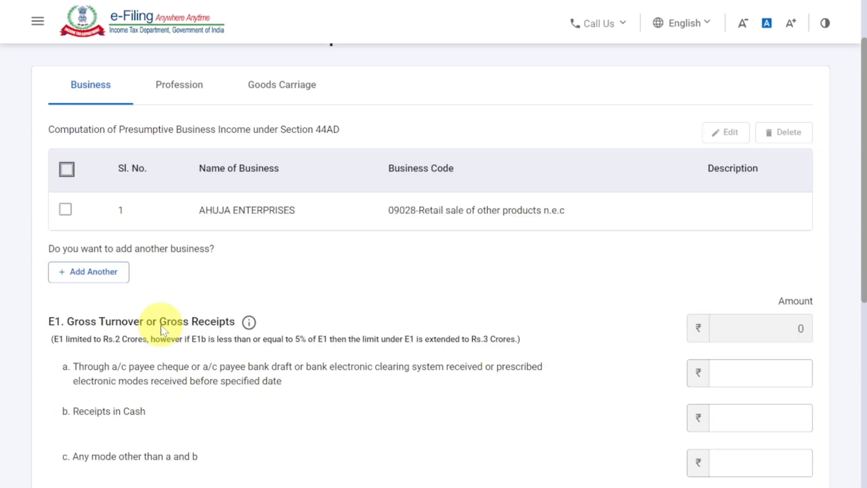
{"action": "scroll", "coordinate": [161, 324], "scroll_direction": "down", "scroll_amount": 3}
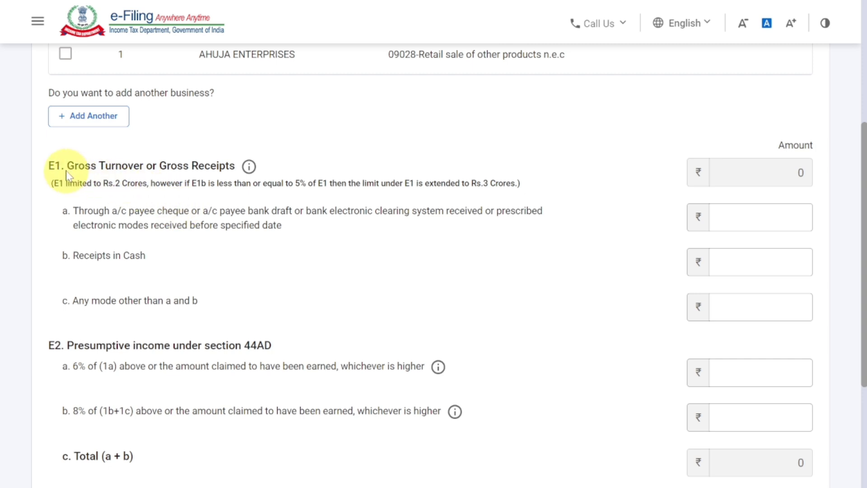
{"action": "left_click_drag", "start_coordinate": [66, 165], "coordinate": [236, 165]}
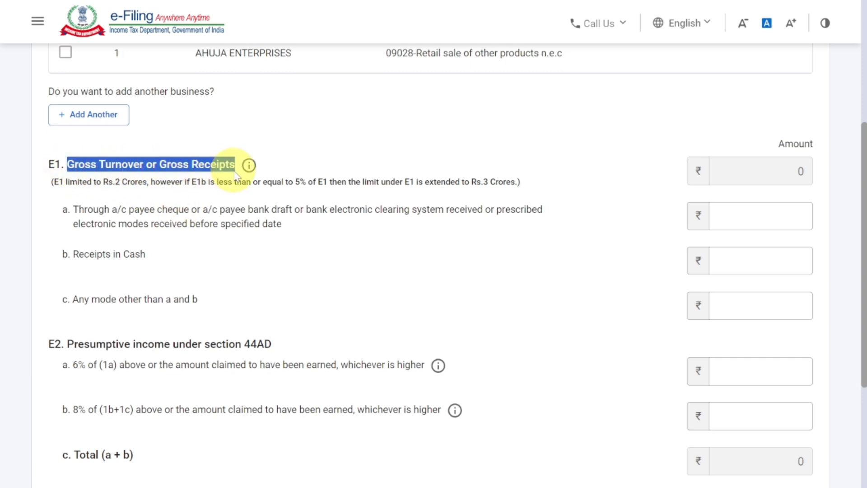
{"action": "left_click", "coordinate": [129, 170]}
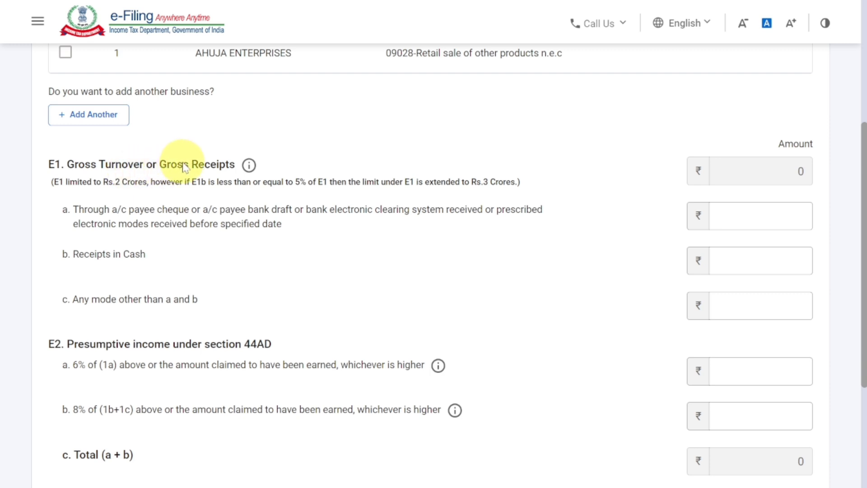
{"action": "left_click_drag", "start_coordinate": [168, 165], "coordinate": [235, 165]}
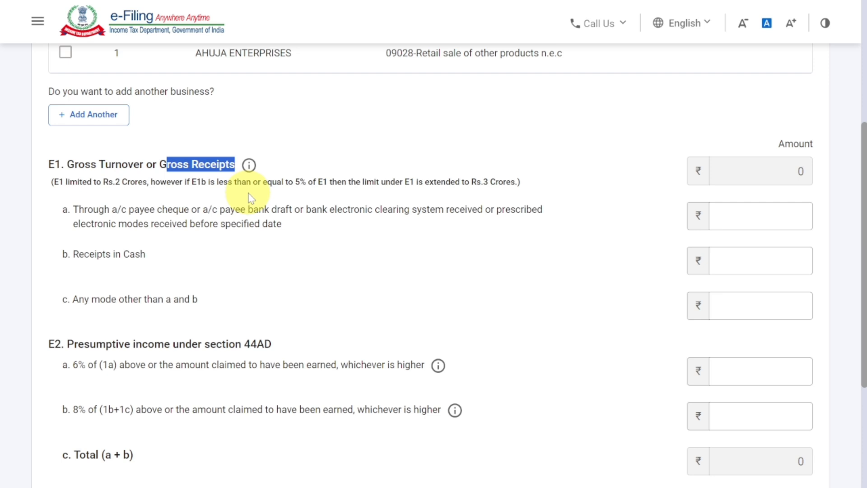
{"action": "left_click_drag", "start_coordinate": [116, 165], "coordinate": [235, 172]}
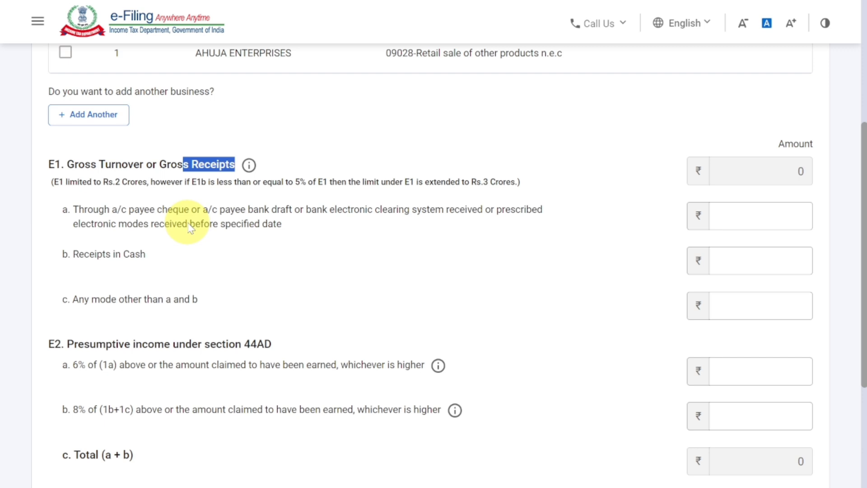
- Enter E1a bank receipts of 12,50,400 and E1b cash receipts of 10,60,451, leaving E1c blank
{"action": "left_click", "coordinate": [734, 216]}
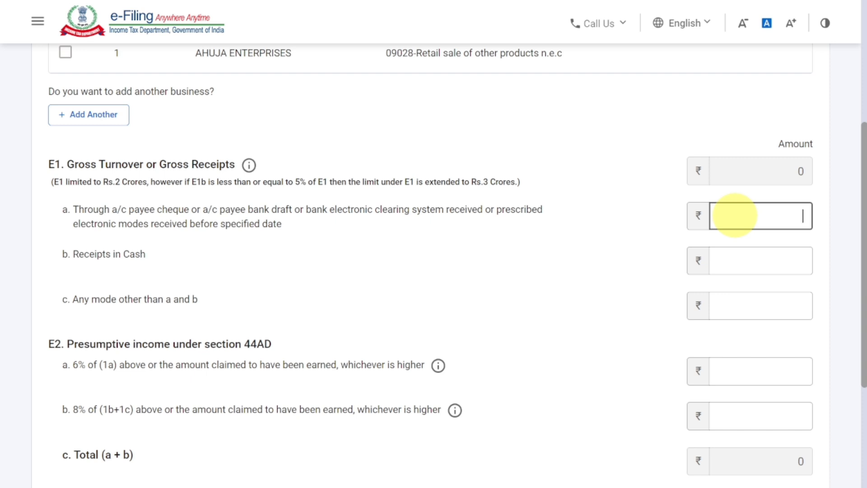
{"action": "type", "text": "1250400"}
{"action": "left_click", "coordinate": [594, 268]}
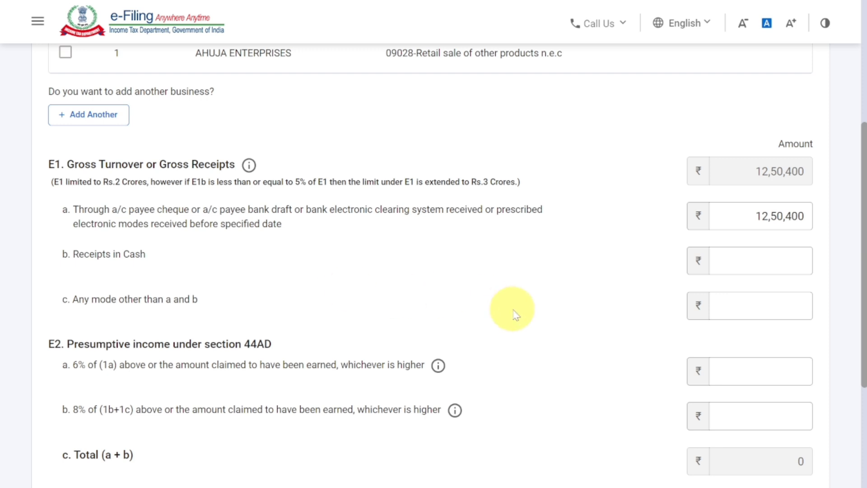
{"action": "left_click", "coordinate": [750, 266]}
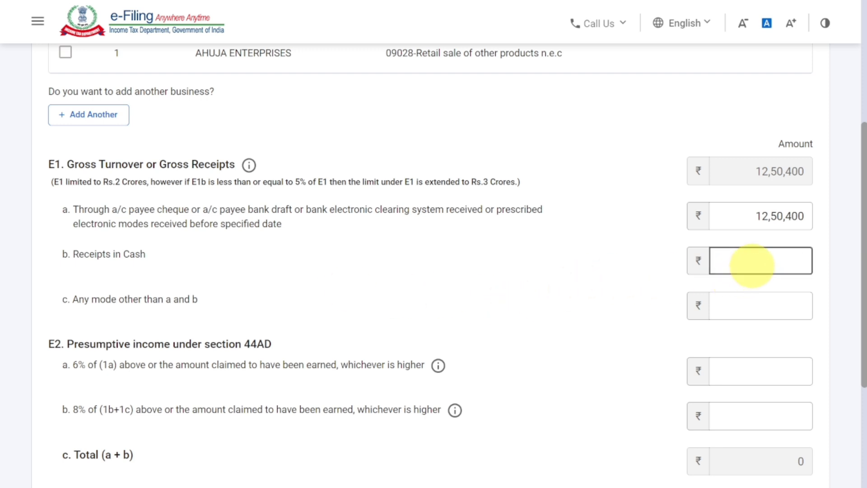
{"action": "type", "text": "10,60,"}
{"action": "type", "text": "451"}
{"action": "left_click", "coordinate": [617, 238]}
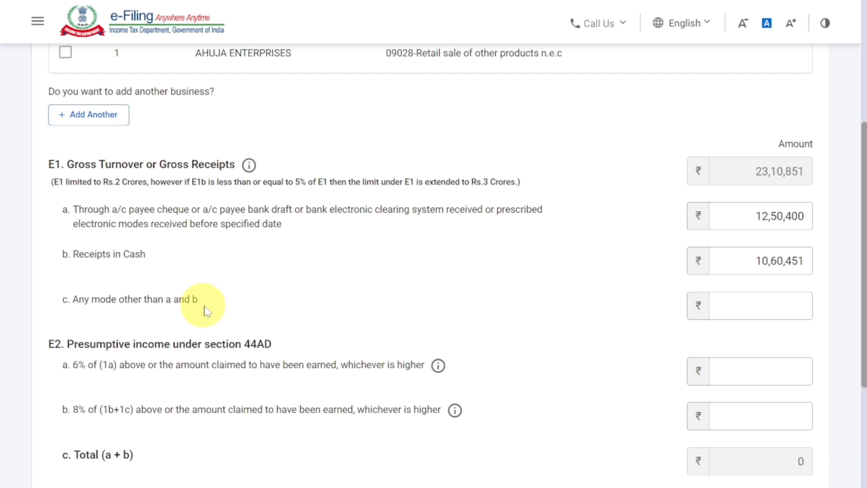
{"action": "left_click", "coordinate": [720, 304]}
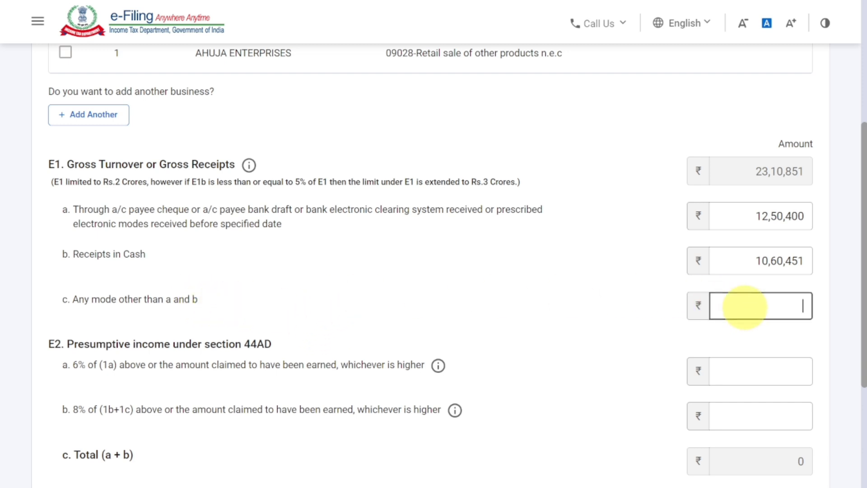
{"action": "scroll", "coordinate": [742, 305], "scroll_direction": "down", "scroll_amount": 2}
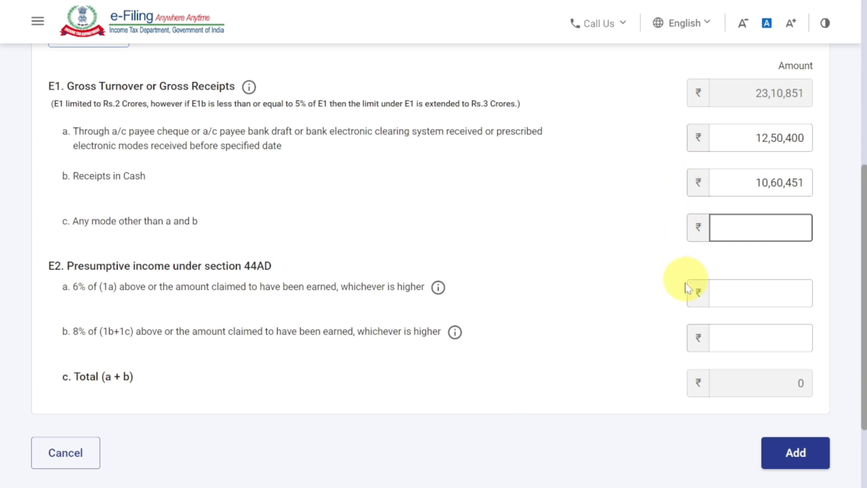
- Leave other-modes receipts blank and enter 3,50,124 in E2a (6%) and 3,05,478 in E2b (8%)
{"action": "left_click", "coordinate": [298, 245]}
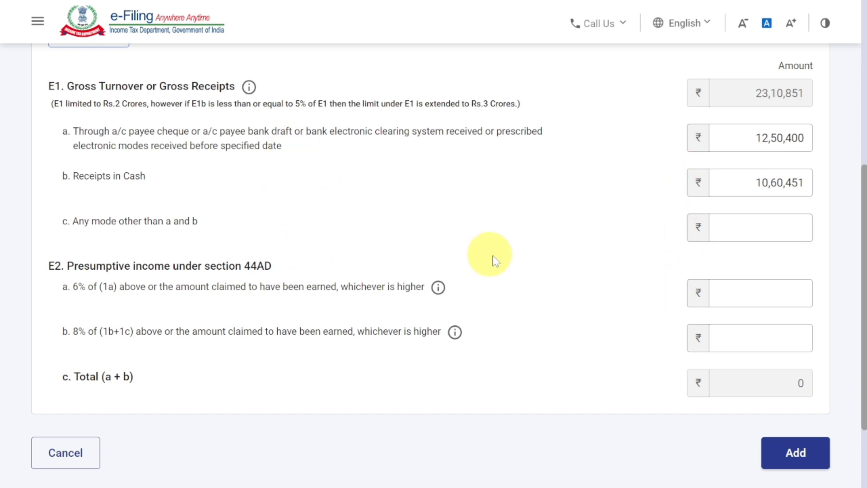
{"action": "left_click", "coordinate": [775, 294]}
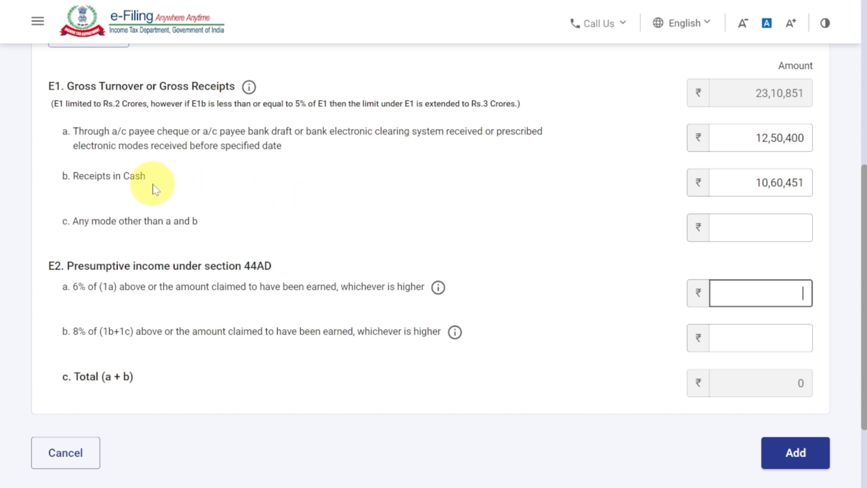
{"action": "left_click", "coordinate": [799, 338]}
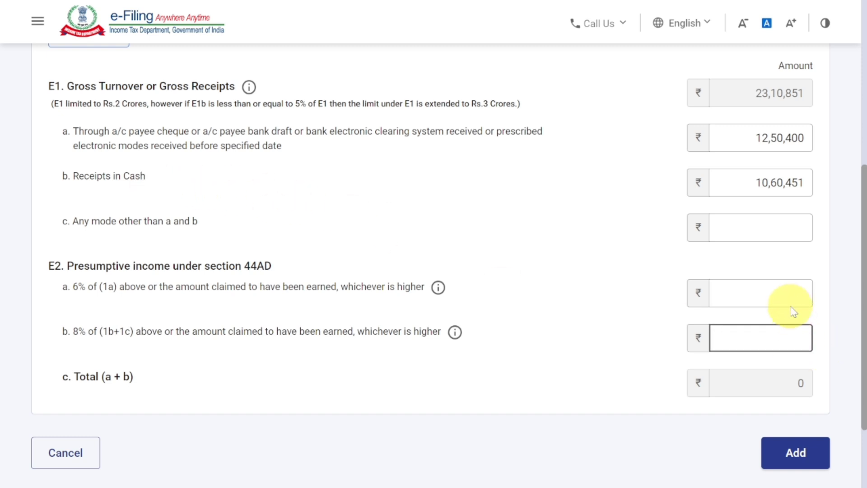
{"action": "left_click", "coordinate": [785, 293]}
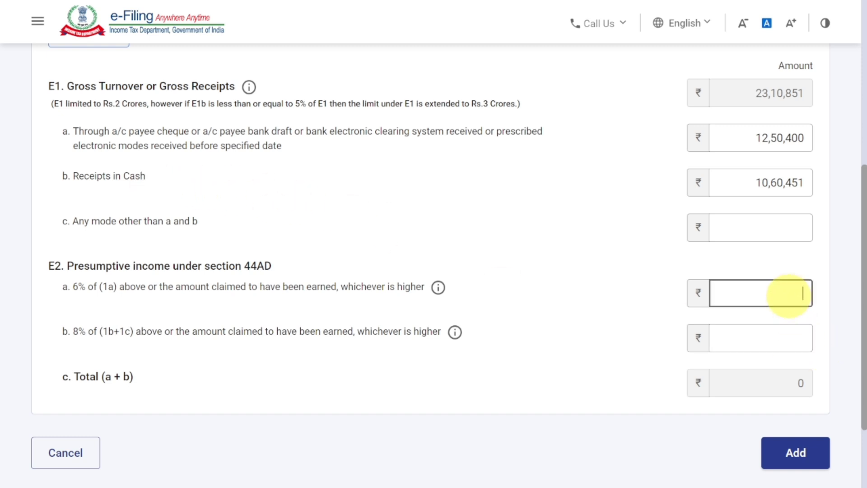
{"action": "type", "text": "3,50,"}
{"action": "type", "text": "124"}
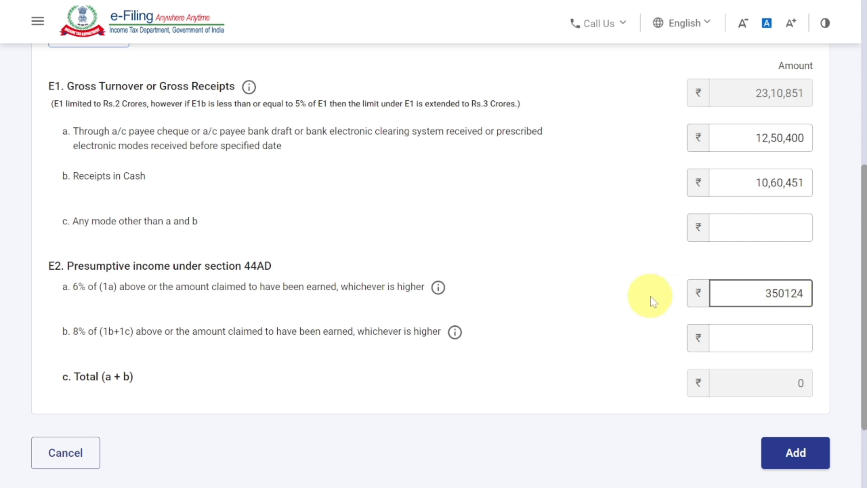
{"action": "left_click", "coordinate": [730, 320]}
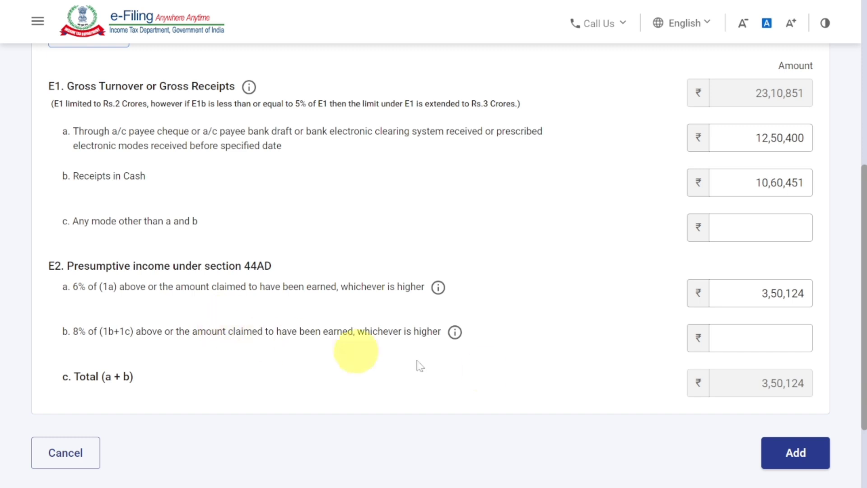
{"action": "left_click", "coordinate": [745, 347]}
{"action": "type", "text": "3"}
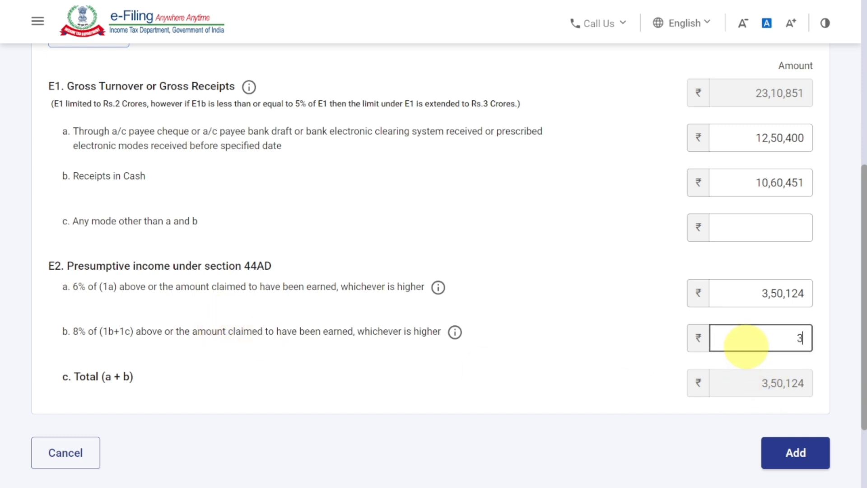
{"action": "type", "text": ",05,47"}
{"action": "type", "text": "8"}
{"action": "left_click", "coordinate": [581, 333]}
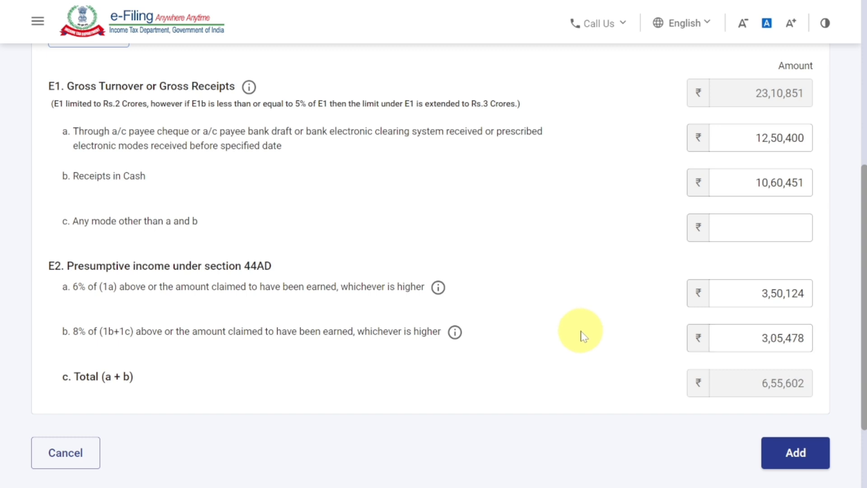
{"action": "scroll", "coordinate": [581, 333], "scroll_direction": "down", "scroll_amount": 3}
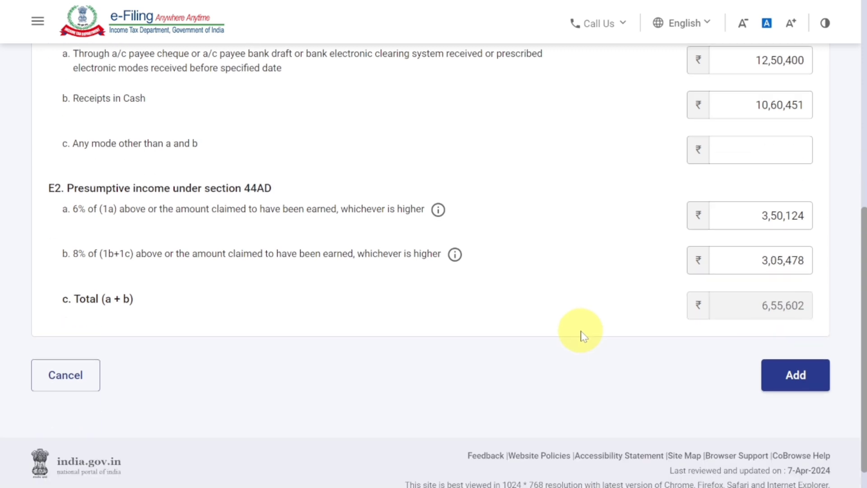
- Add the section 44AD business income and confirm the gross total income of ₹6,55,764
{"action": "left_click", "coordinate": [795, 377]}
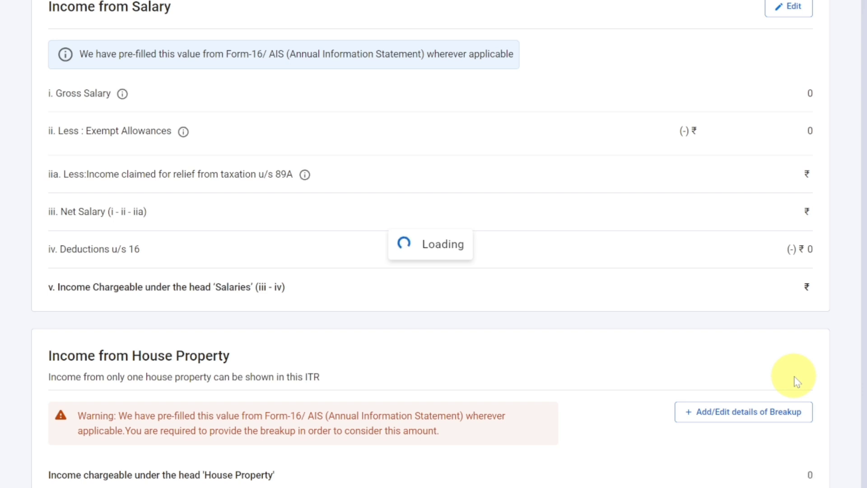
{"action": "scroll", "coordinate": [794, 376], "scroll_direction": "down", "scroll_amount": 14}
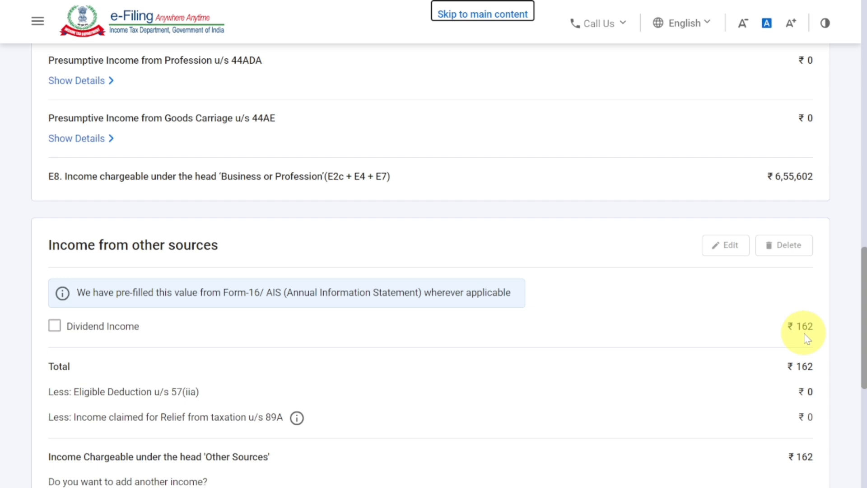
{"action": "scroll", "coordinate": [806, 338], "scroll_direction": "down", "scroll_amount": 2}
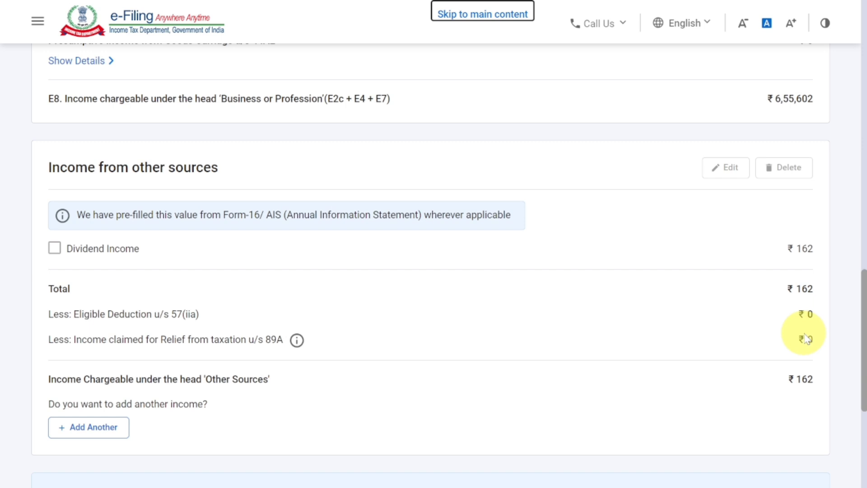
{"action": "scroll", "coordinate": [806, 339], "scroll_direction": "down", "scroll_amount": 3}
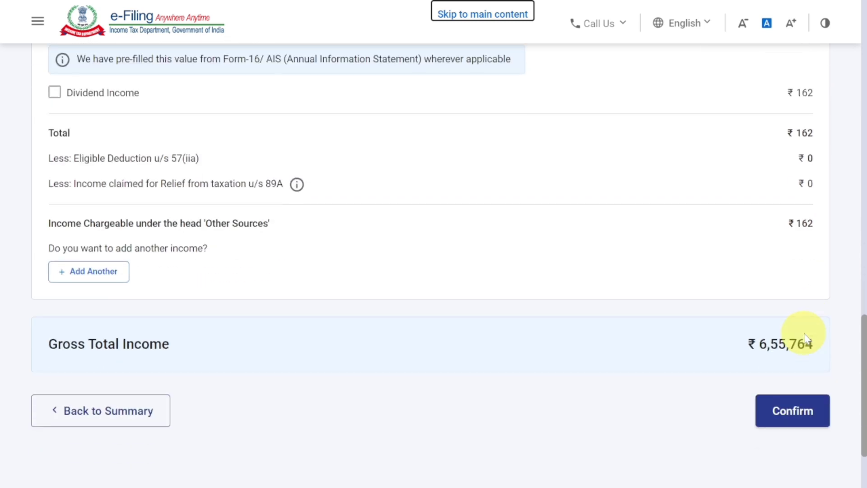
{"action": "left_click", "coordinate": [795, 415]}
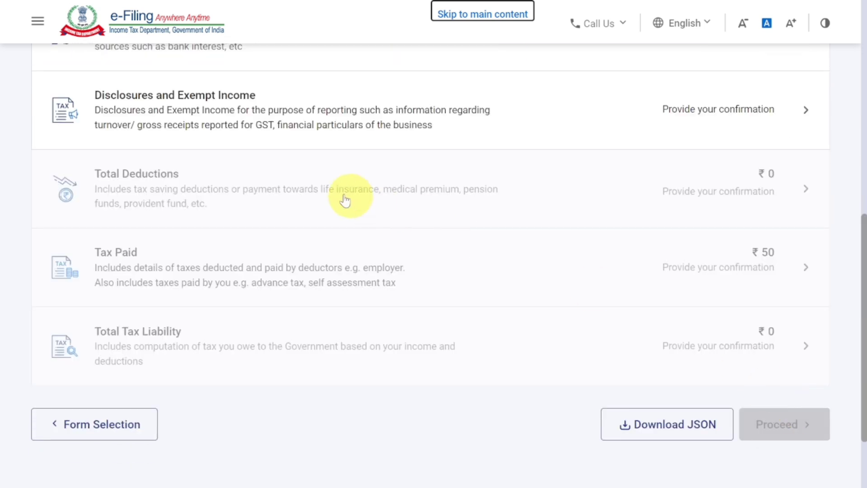
- Start Disclosures and Exempt Income and open Add Details for the business's financial particulars
{"action": "left_click", "coordinate": [704, 120]}
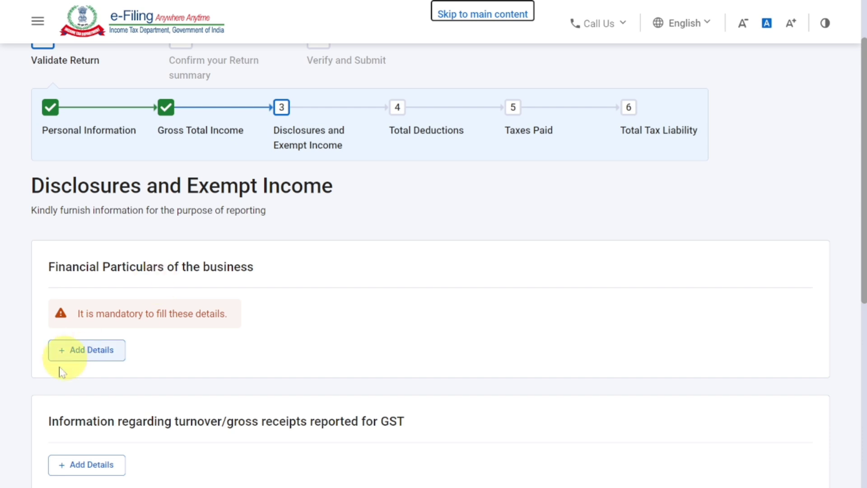
{"action": "left_click", "coordinate": [80, 355]}
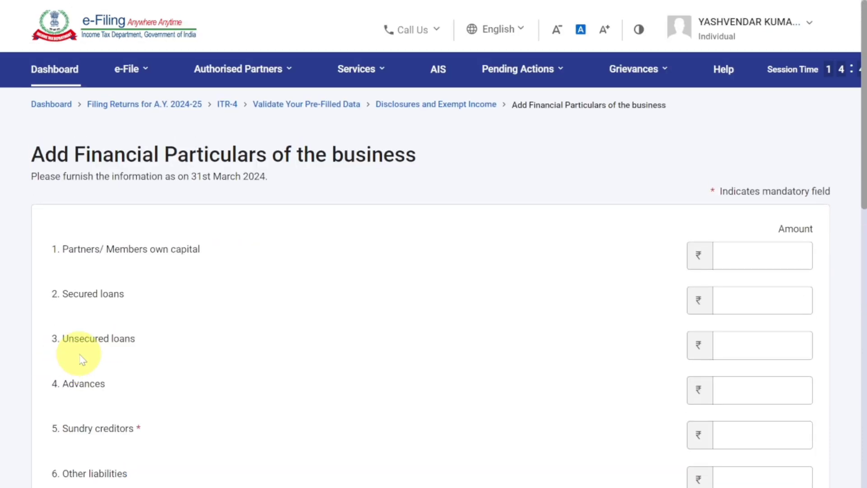
- Enter own capital 10,50,145 and sundry creditors 2,64,514, giving total liabilities of 13,14,659
{"action": "scroll", "coordinate": [79, 359], "scroll_direction": "down", "scroll_amount": 3}
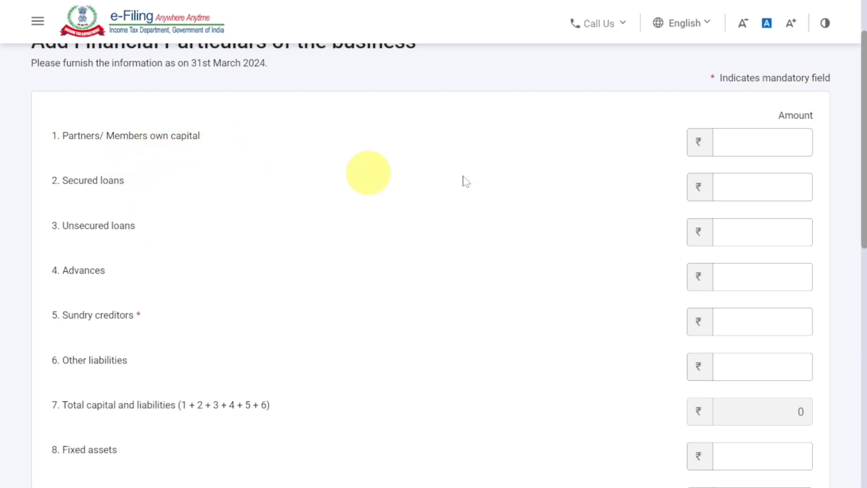
{"action": "left_click", "coordinate": [742, 143]}
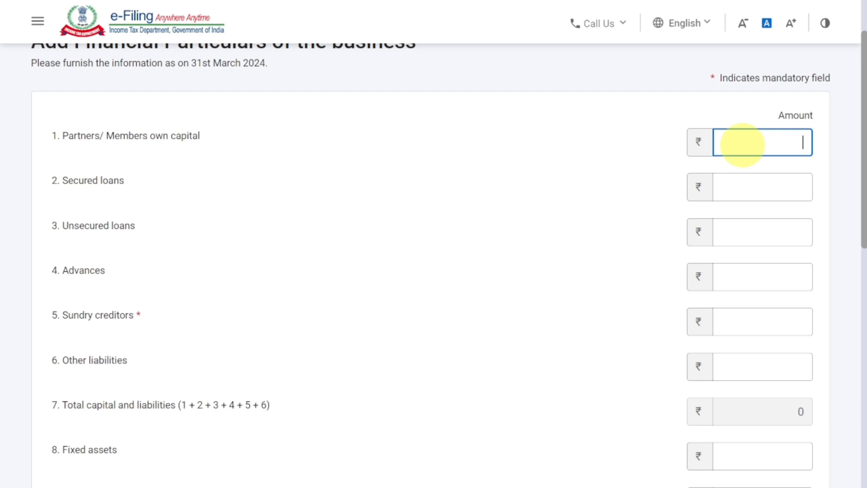
{"action": "type", "text": "1050145"}
{"action": "left_click", "coordinate": [639, 167]}
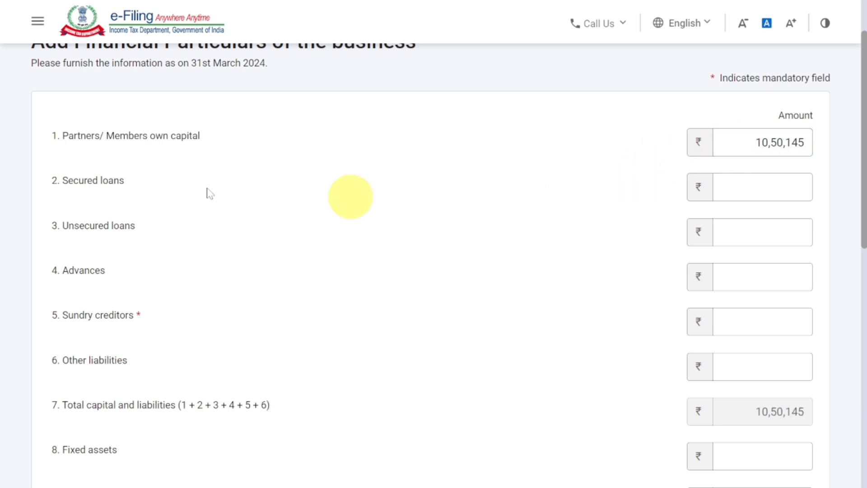
{"action": "left_click", "coordinate": [771, 188]}
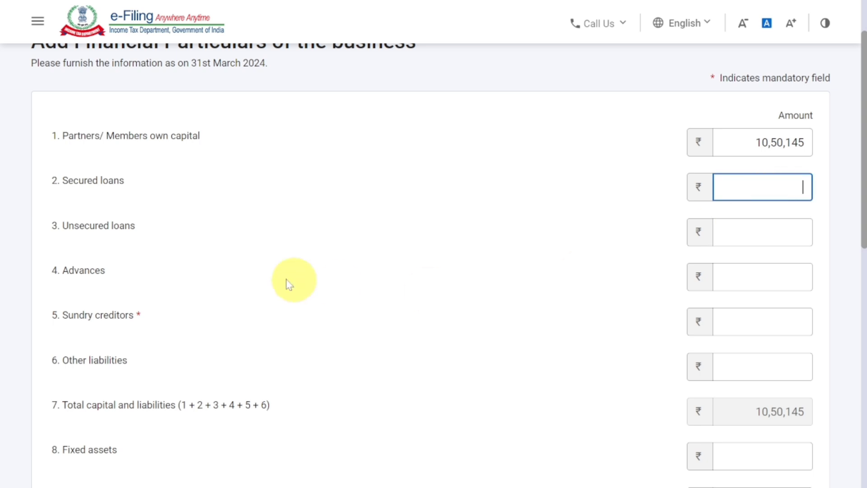
{"action": "left_click", "coordinate": [783, 234]}
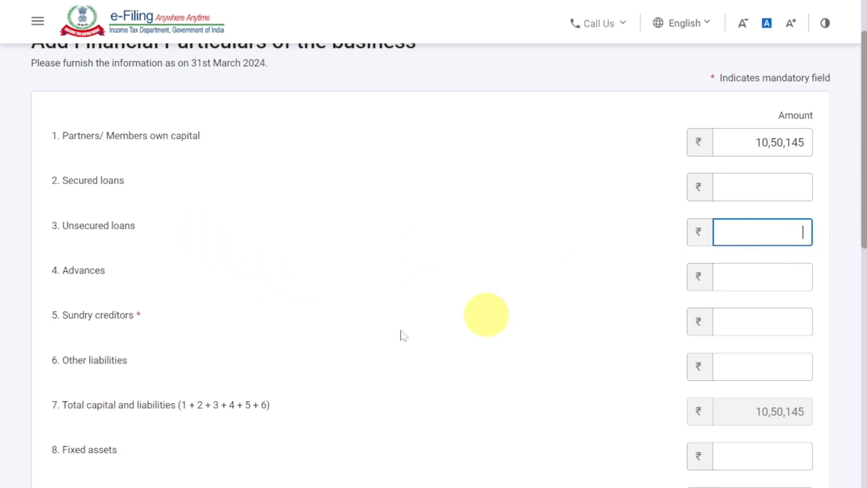
{"action": "left_click", "coordinate": [796, 276]}
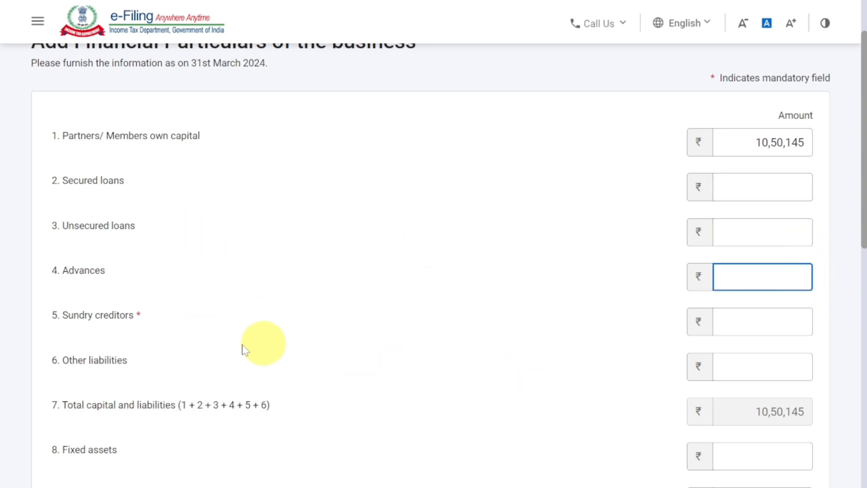
{"action": "left_click", "coordinate": [776, 321]}
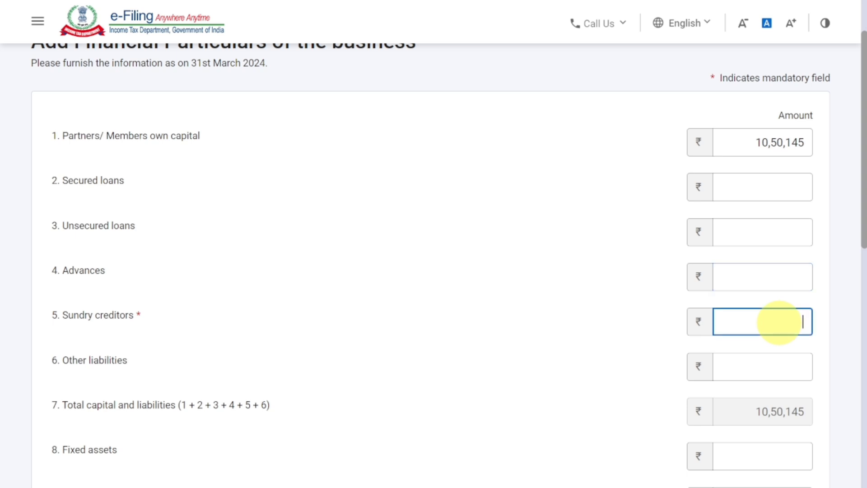
{"action": "type", "text": "264514"}
{"action": "left_click", "coordinate": [654, 335]}
{"action": "left_click", "coordinate": [738, 361]}
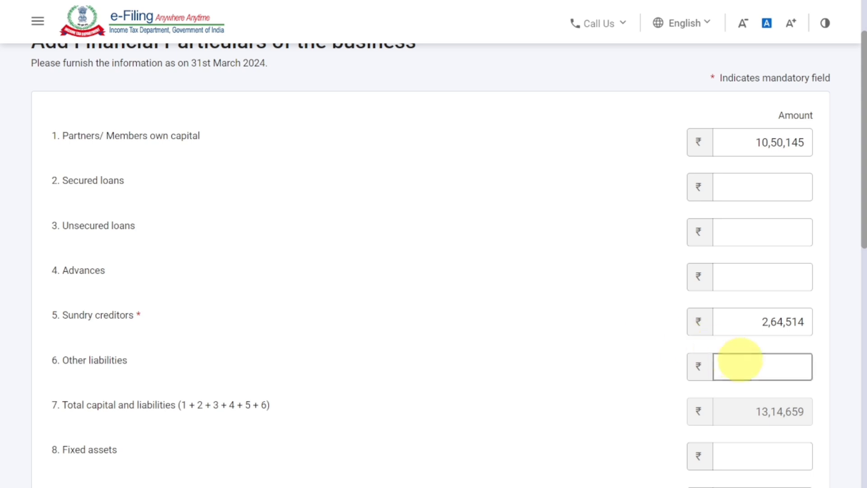
{"action": "scroll", "coordinate": [744, 364], "scroll_direction": "down", "scroll_amount": 3}
- Enter fixed assets of 4,85,784 and inventories of 0
{"action": "left_click", "coordinate": [740, 307]}
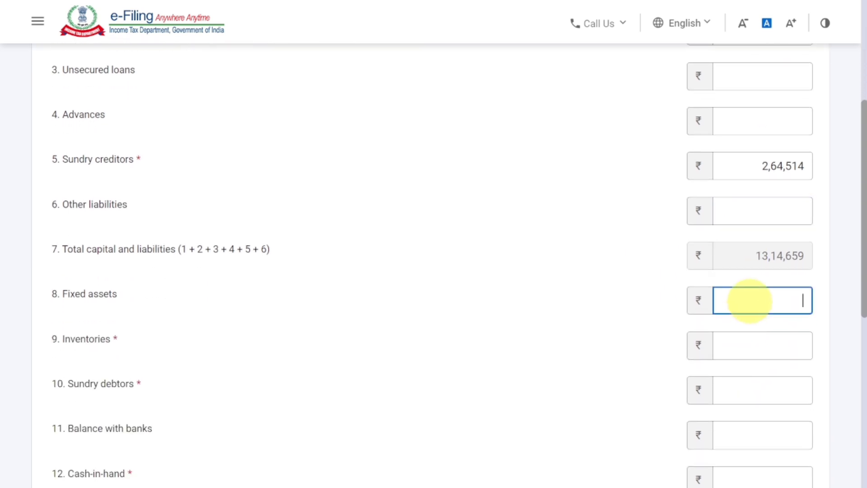
{"action": "type", "text": "45"}
{"action": "key", "text": "BackSpace"}
{"action": "type", "text": "85784"}
{"action": "left_click", "coordinate": [643, 273]}
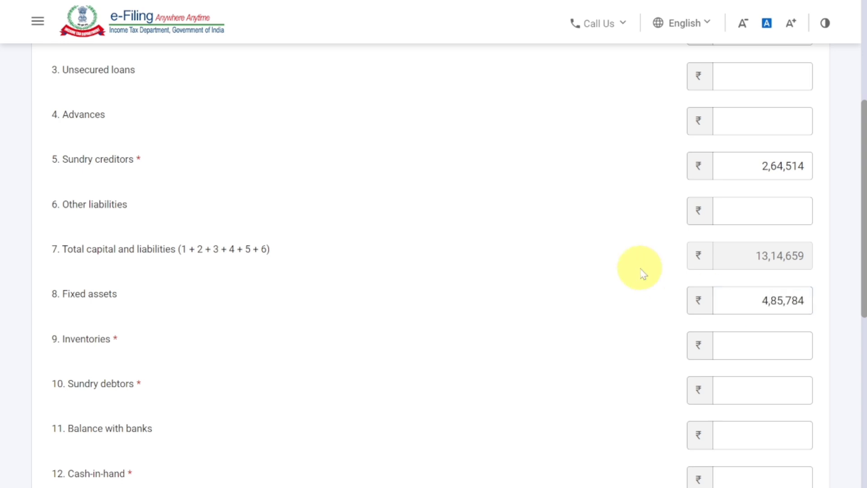
{"action": "left_click", "coordinate": [774, 350]}
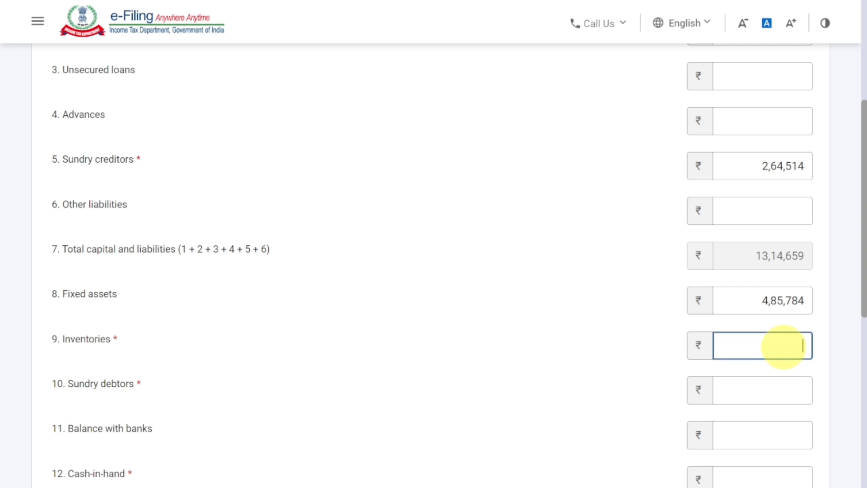
{"action": "type", "text": "0"}
{"action": "left_click", "coordinate": [662, 374]}
{"action": "scroll", "coordinate": [662, 374], "scroll_direction": "down", "scroll_amount": 3}
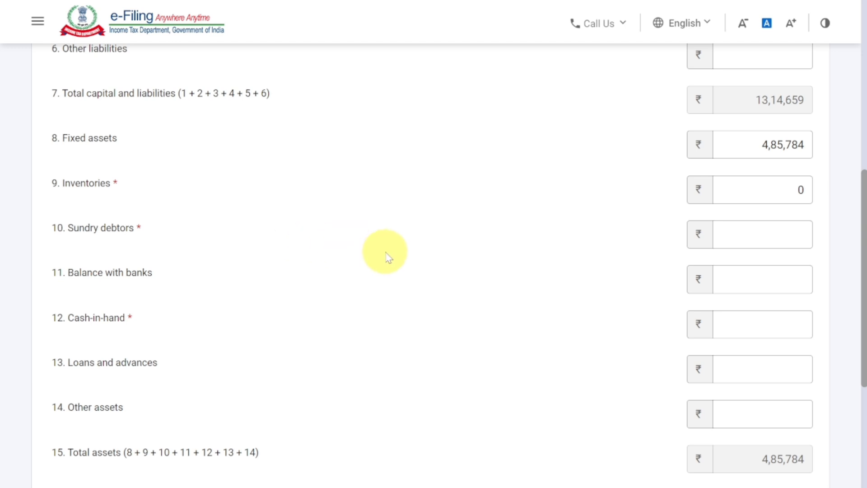
- Enter sundry debtors 3,50,147, balance with banks 12,574 and cash-in-hand 50,000
{"action": "left_click", "coordinate": [745, 235]}
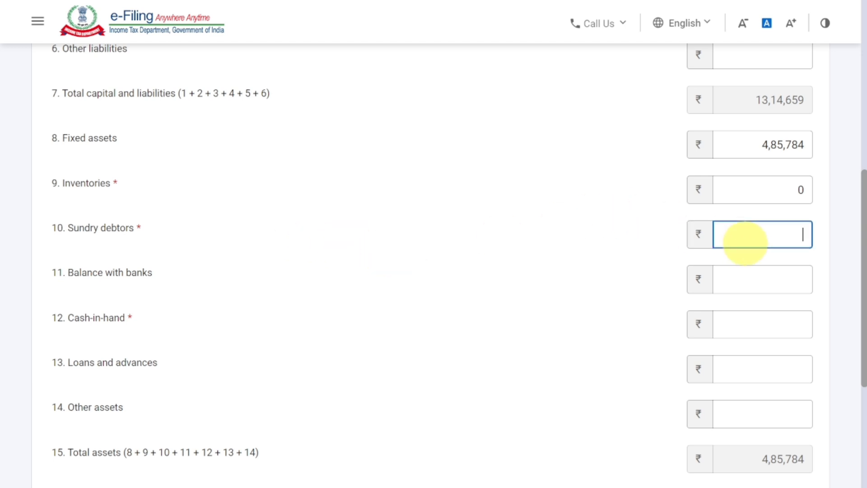
{"action": "type", "text": "350147"}
{"action": "left_click", "coordinate": [618, 271]}
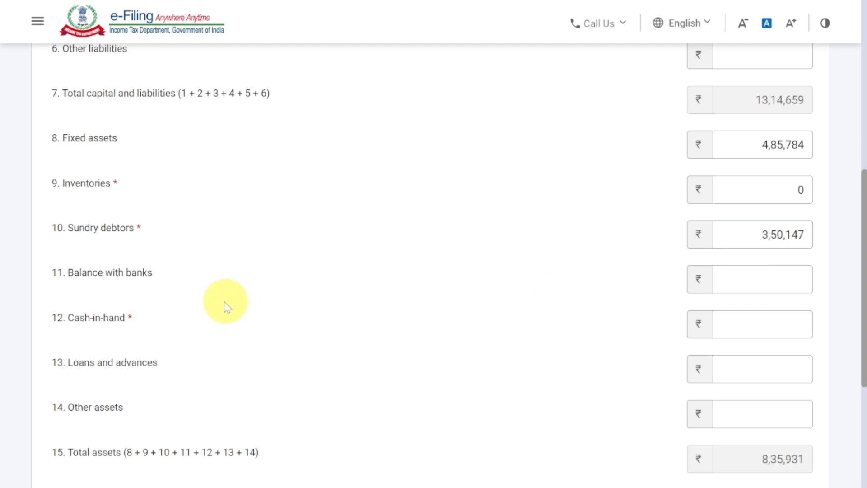
{"action": "left_click", "coordinate": [754, 279]}
{"action": "left_click", "coordinate": [754, 280]}
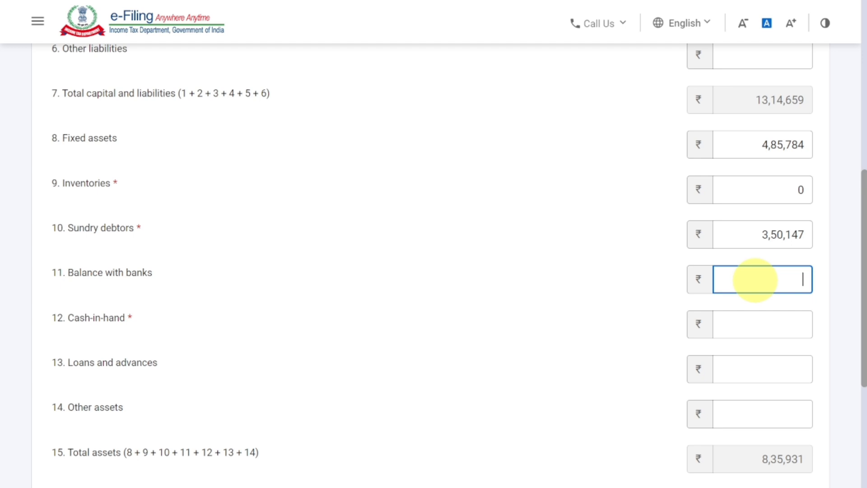
{"action": "type", "text": "12574"}
{"action": "left_click", "coordinate": [663, 321]}
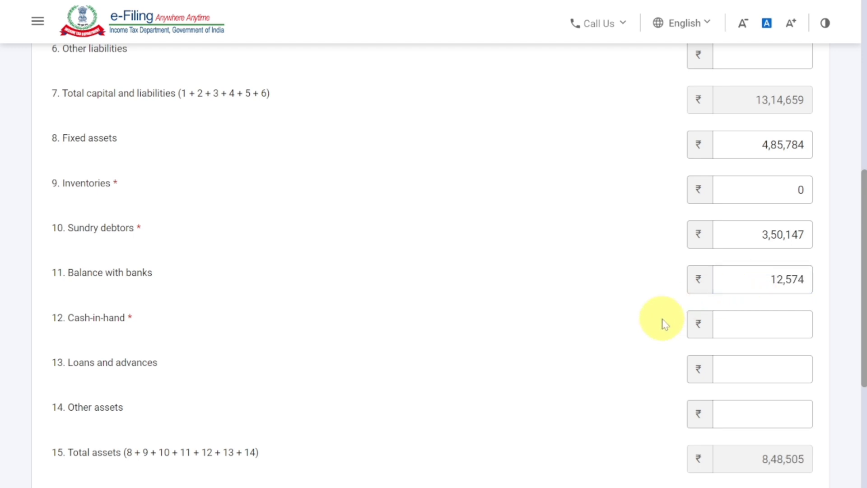
{"action": "left_click", "coordinate": [765, 330]}
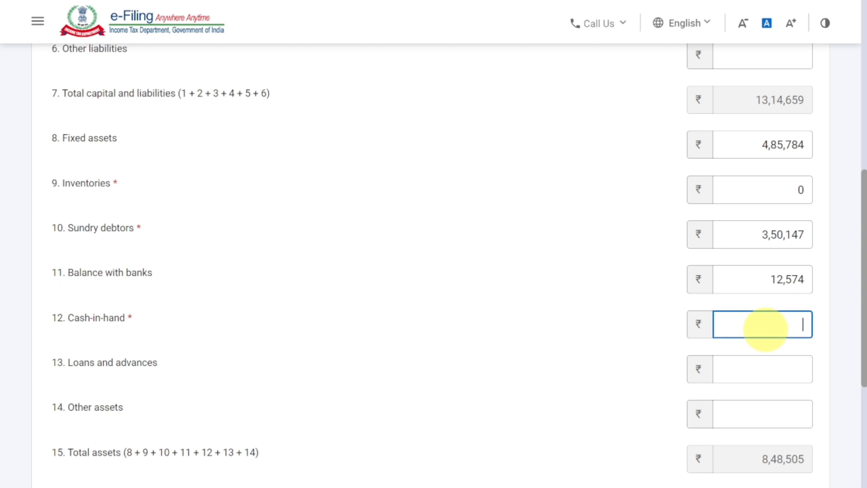
{"action": "type", "text": "50000"}
{"action": "left_click", "coordinate": [537, 368]}
{"action": "scroll", "coordinate": [539, 369], "scroll_direction": "down", "scroll_amount": 3}
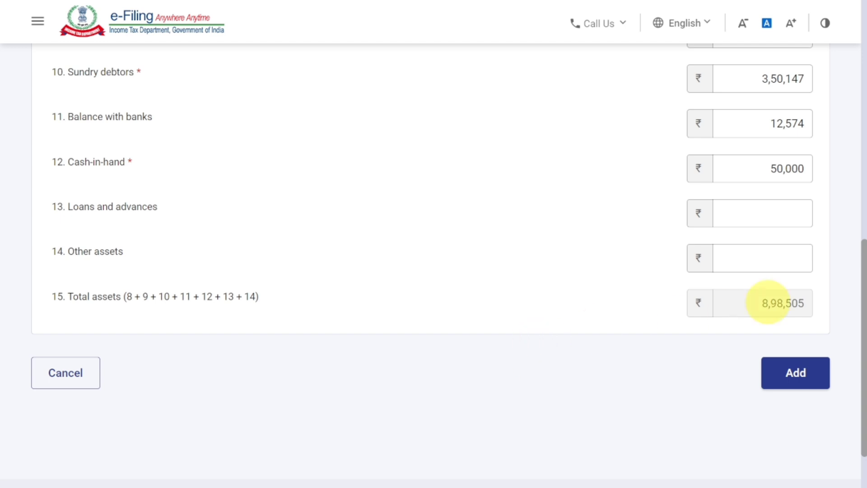
- Enter other assets of 4,16,154 so total assets reach 13,14,659, and add the particulars
{"action": "left_click", "coordinate": [776, 266]}
{"action": "type", "text": "416154"}
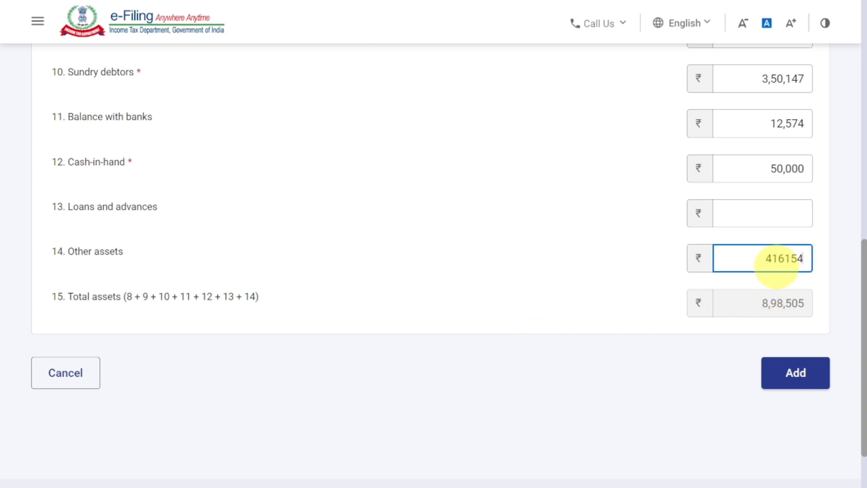
{"action": "scroll", "coordinate": [775, 271], "scroll_direction": "up", "scroll_amount": 2}
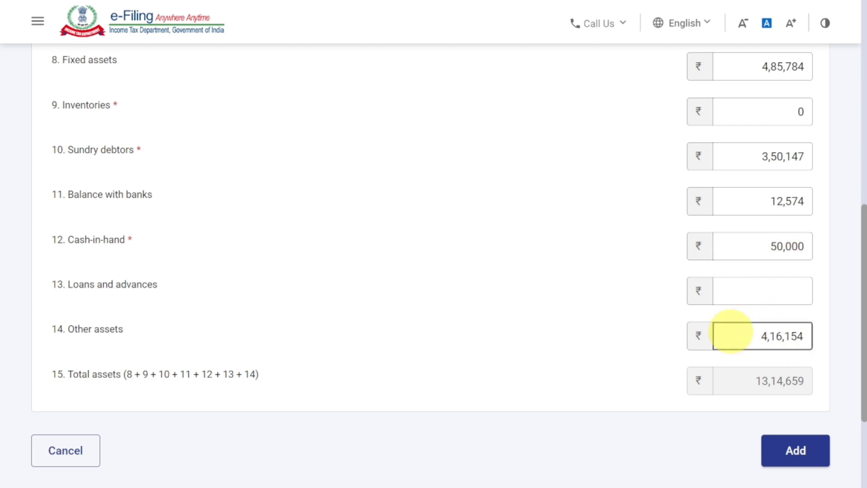
{"action": "scroll", "coordinate": [731, 333], "scroll_direction": "down", "scroll_amount": 2}
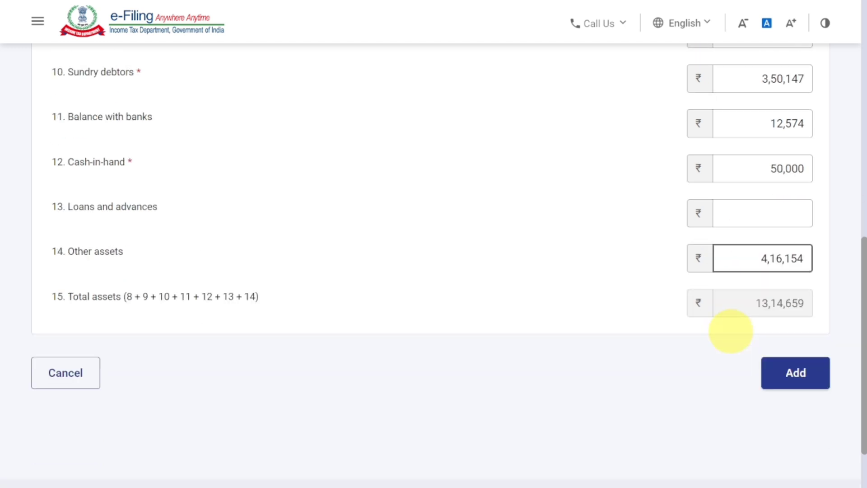
{"action": "left_click", "coordinate": [797, 374]}
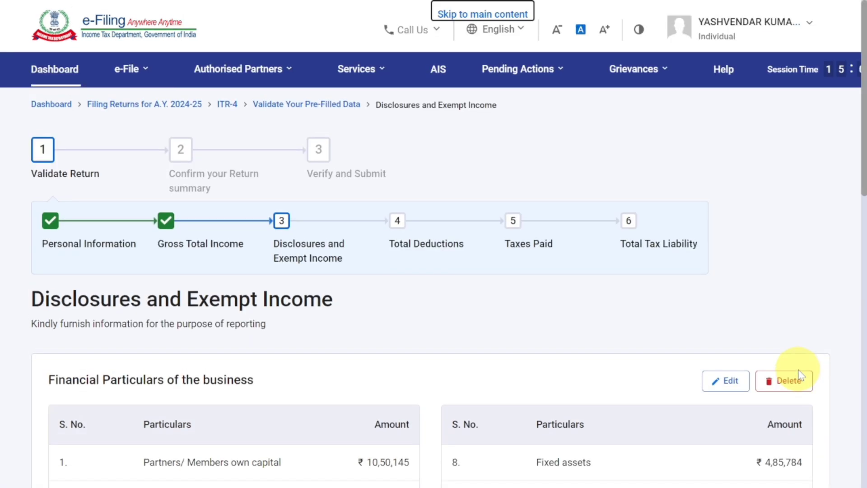
- Cancel the GST turnover form unfilled and confirm the Disclosures and Exempt Income section
{"action": "scroll", "coordinate": [799, 375], "scroll_direction": "down", "scroll_amount": 10}
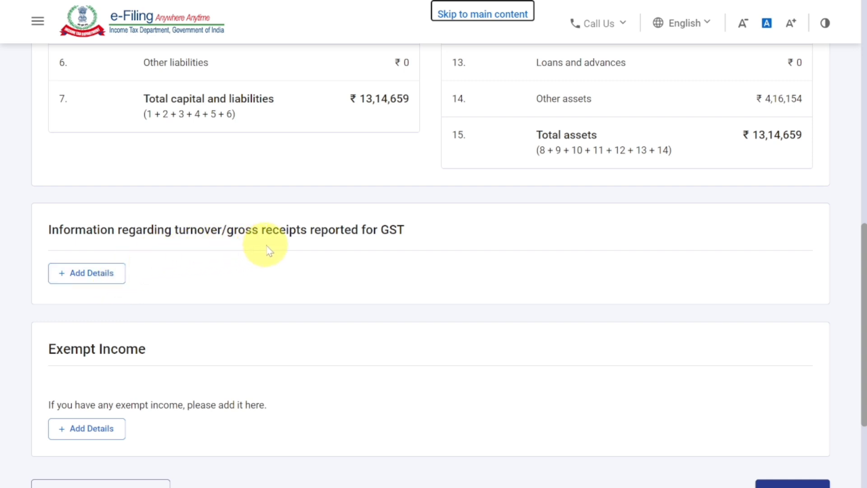
{"action": "left_click", "coordinate": [91, 273]}
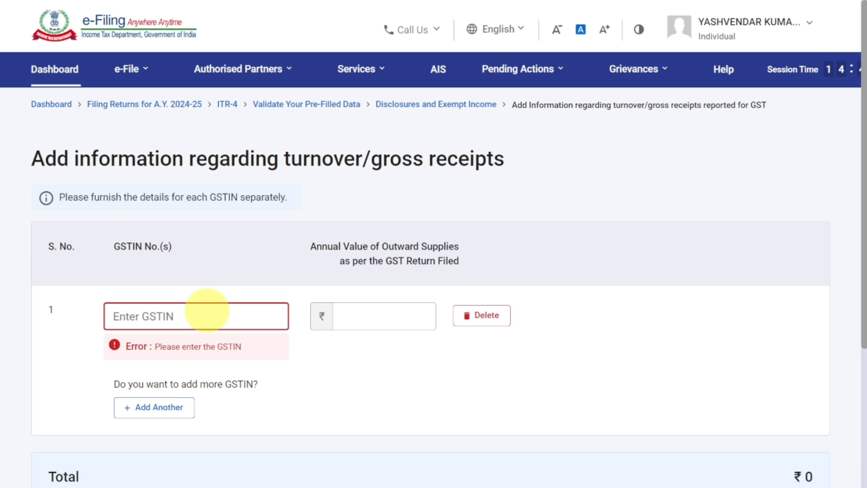
{"action": "left_click", "coordinate": [374, 318]}
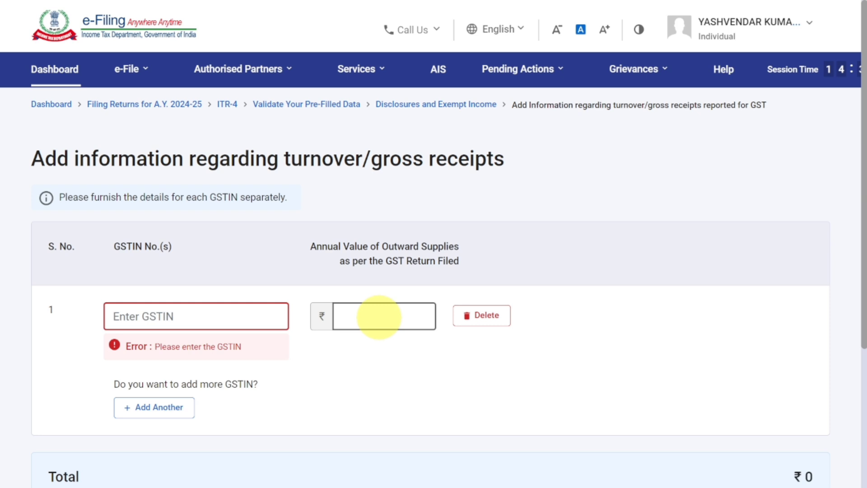
{"action": "scroll", "coordinate": [379, 317], "scroll_direction": "down", "scroll_amount": 5}
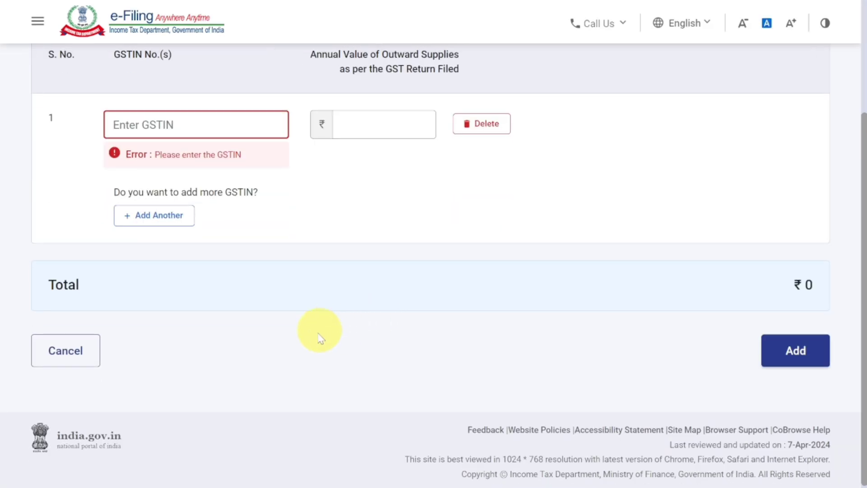
{"action": "left_click", "coordinate": [65, 354]}
{"action": "scroll", "coordinate": [66, 352], "scroll_direction": "down", "scroll_amount": 10}
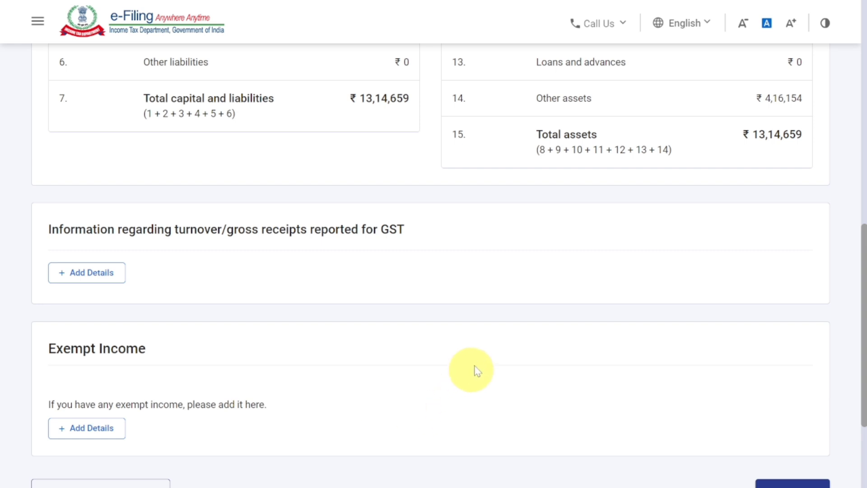
{"action": "scroll", "coordinate": [476, 361], "scroll_direction": "down", "scroll_amount": 2}
{"action": "scroll", "coordinate": [481, 357], "scroll_direction": "down", "scroll_amount": 2}
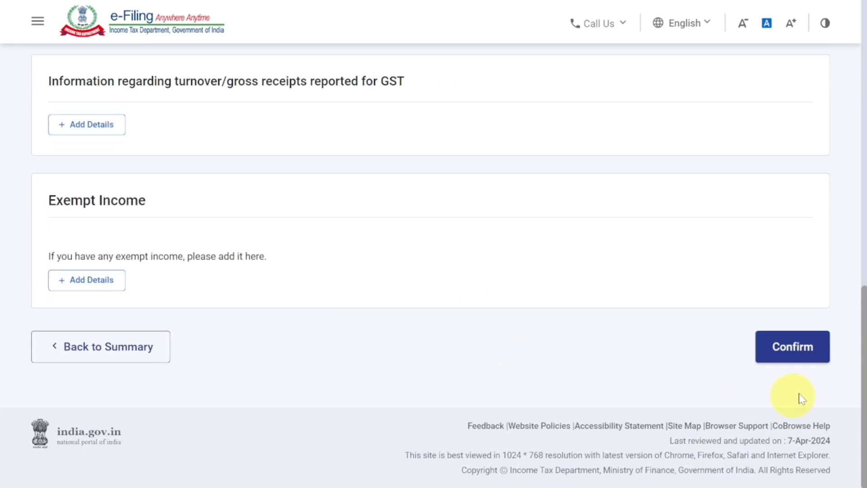
{"action": "left_click", "coordinate": [794, 359]}
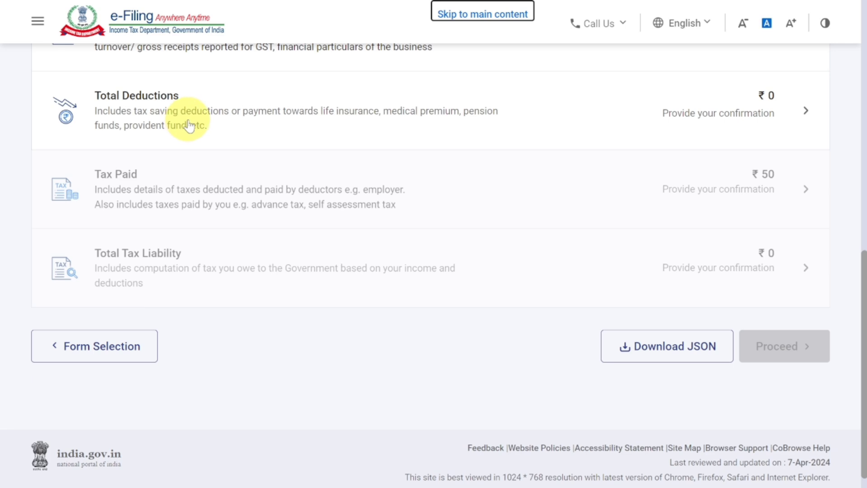
- Go through the Total Deductions questions and confirm deductions of ₹0
{"action": "left_click", "coordinate": [748, 114]}
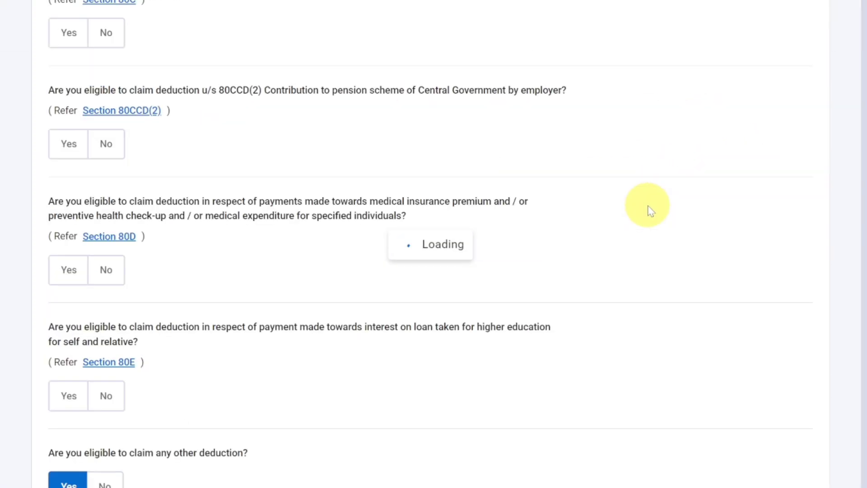
{"action": "scroll", "coordinate": [650, 211], "scroll_direction": "down", "scroll_amount": 1}
{"action": "scroll", "coordinate": [774, 315], "scroll_direction": "up", "scroll_amount": 1}
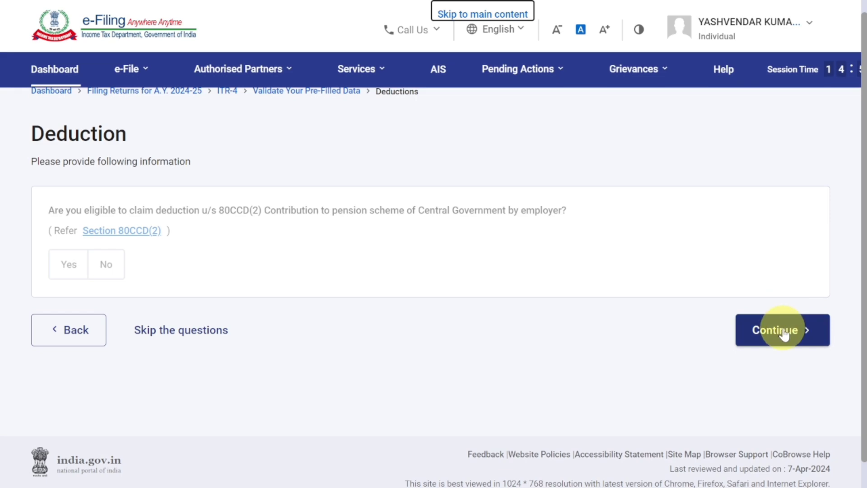
{"action": "left_click", "coordinate": [785, 334]}
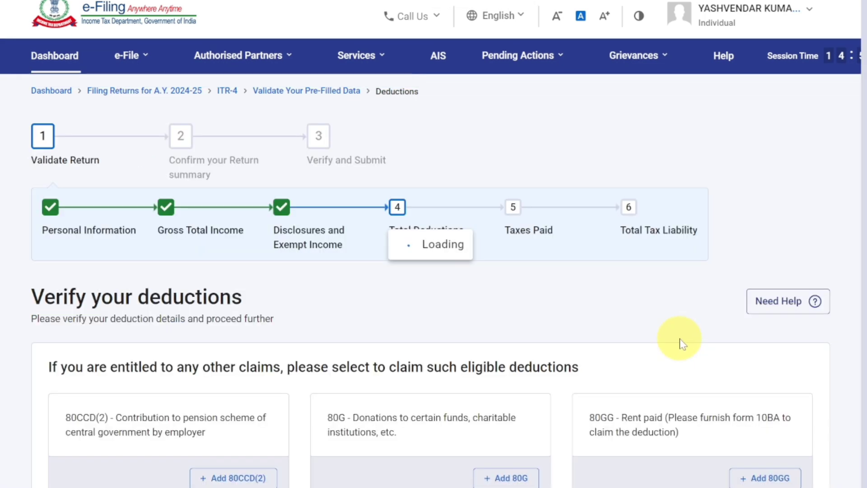
{"action": "scroll", "coordinate": [633, 338], "scroll_direction": "down", "scroll_amount": 7}
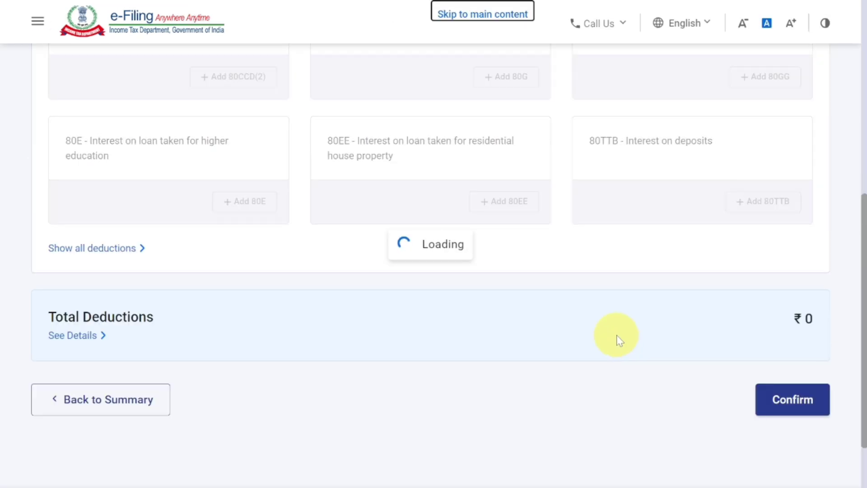
{"action": "scroll", "coordinate": [616, 334], "scroll_direction": "down", "scroll_amount": 7}
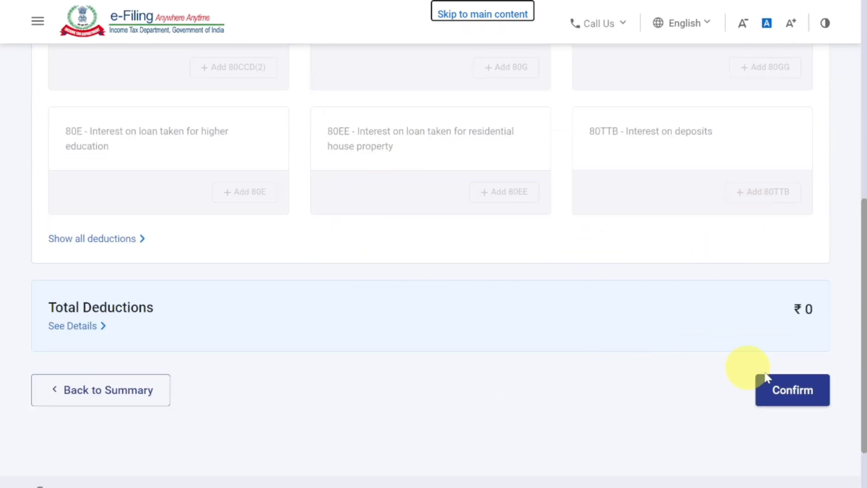
{"action": "left_click", "coordinate": [797, 396]}
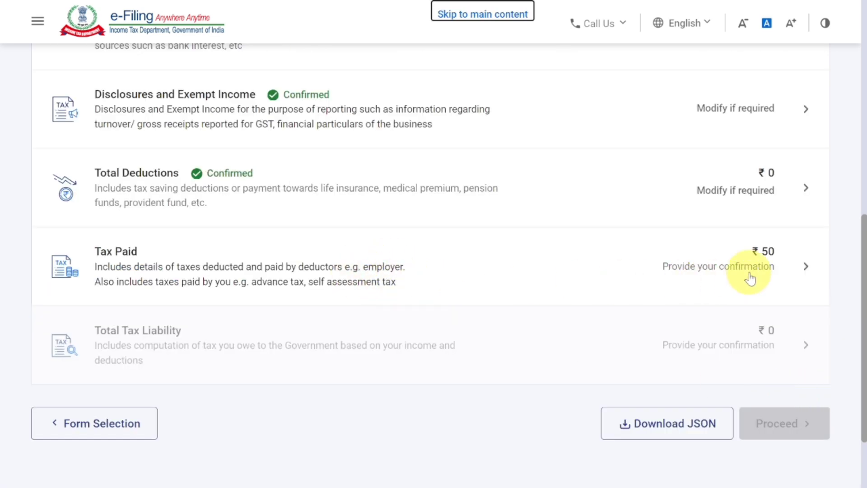
- Review the Tax Paid details and confirm the ₹50 of taxes paid
{"action": "left_click", "coordinate": [765, 274]}
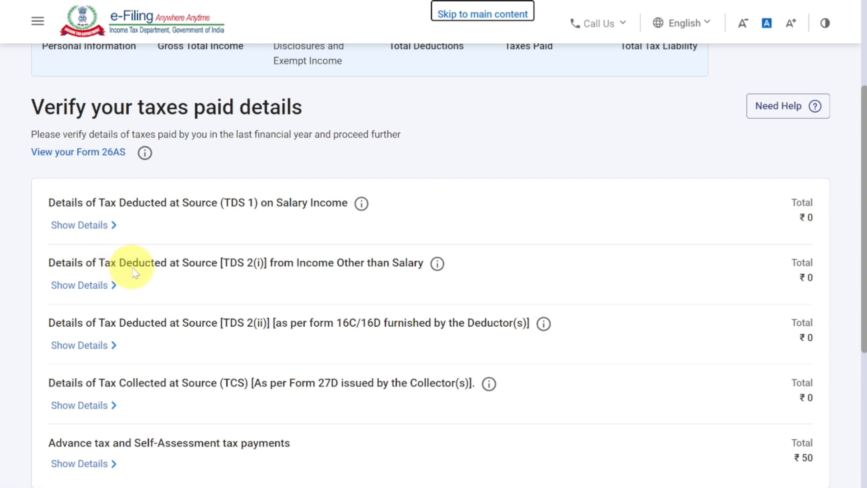
{"action": "scroll", "coordinate": [229, 318], "scroll_direction": "down", "scroll_amount": 2}
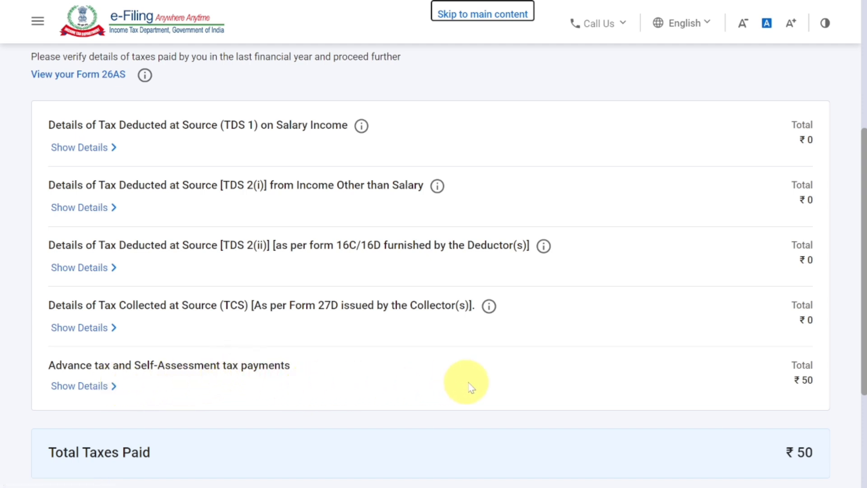
{"action": "scroll", "coordinate": [475, 380], "scroll_direction": "down", "scroll_amount": 2}
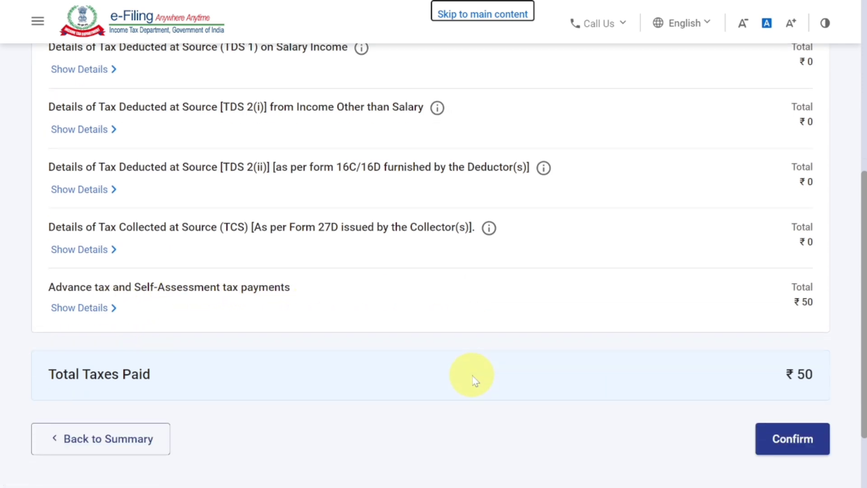
{"action": "left_click", "coordinate": [798, 445]}
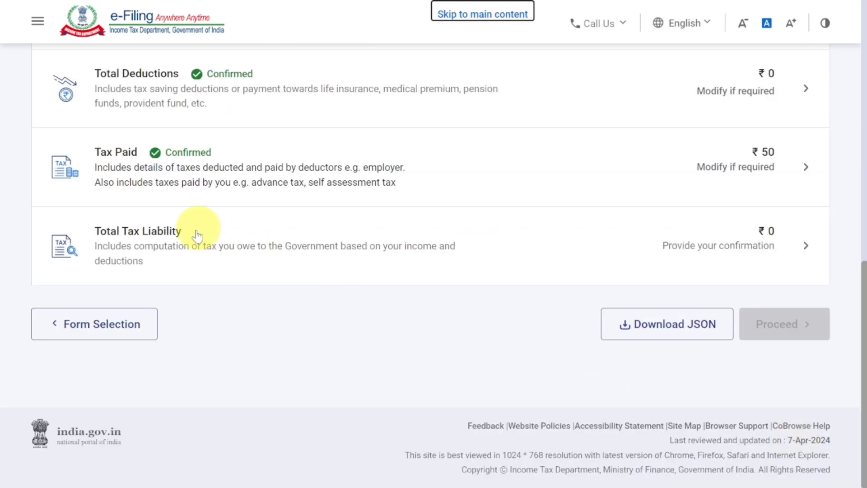
{"action": "left_click", "coordinate": [784, 243]}
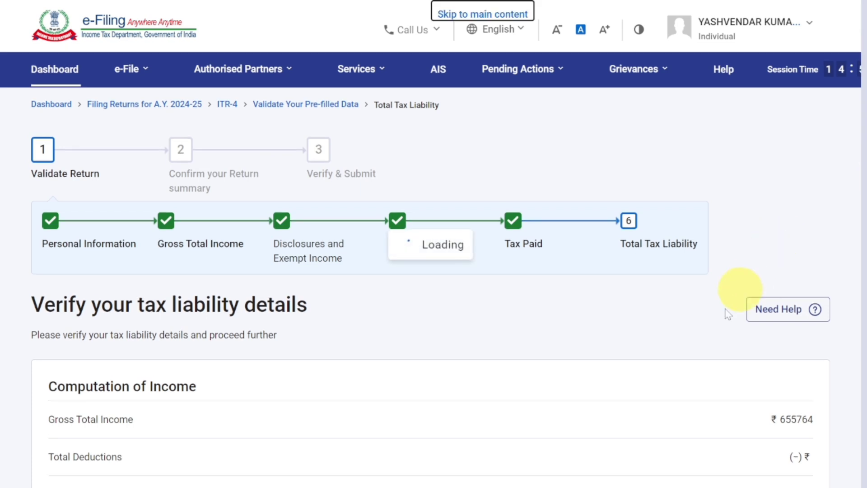
- Expand the slab-wise Show Calculation and confirm the total tax liability of ₹0
{"action": "scroll", "coordinate": [706, 334], "scroll_direction": "down", "scroll_amount": 5}
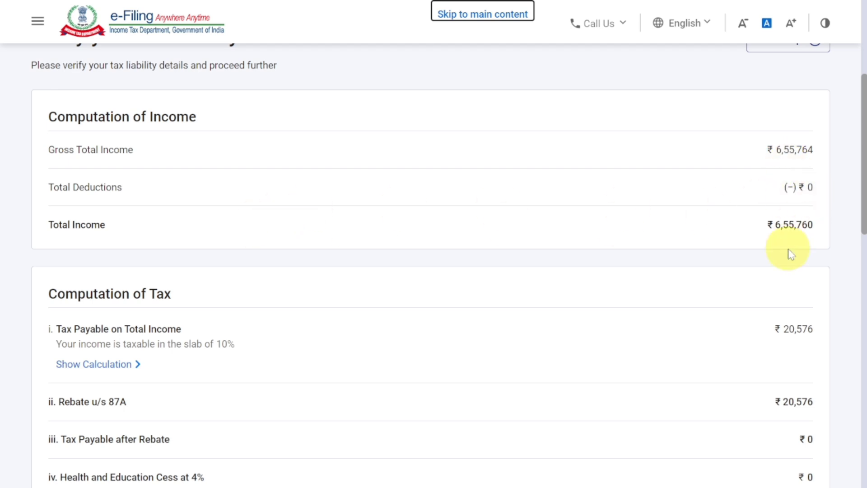
{"action": "scroll", "coordinate": [792, 254], "scroll_direction": "down", "scroll_amount": 2}
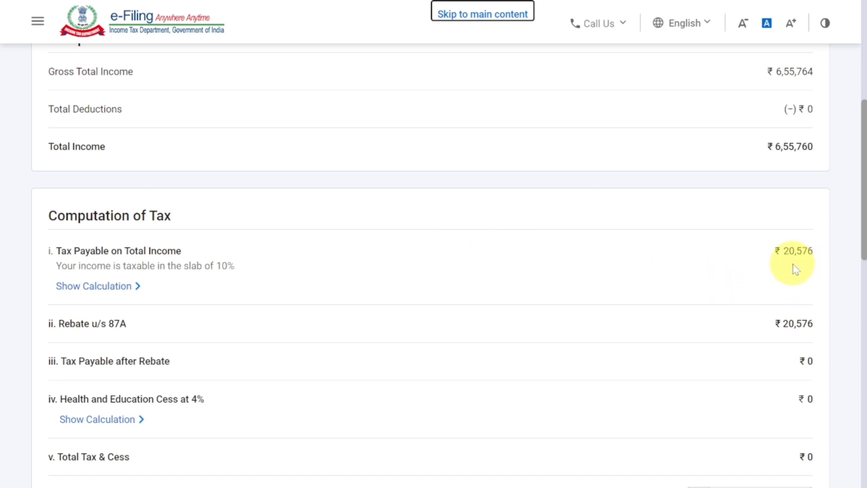
{"action": "left_click", "coordinate": [82, 289]}
{"action": "scroll", "coordinate": [82, 289], "scroll_direction": "down", "scroll_amount": 2}
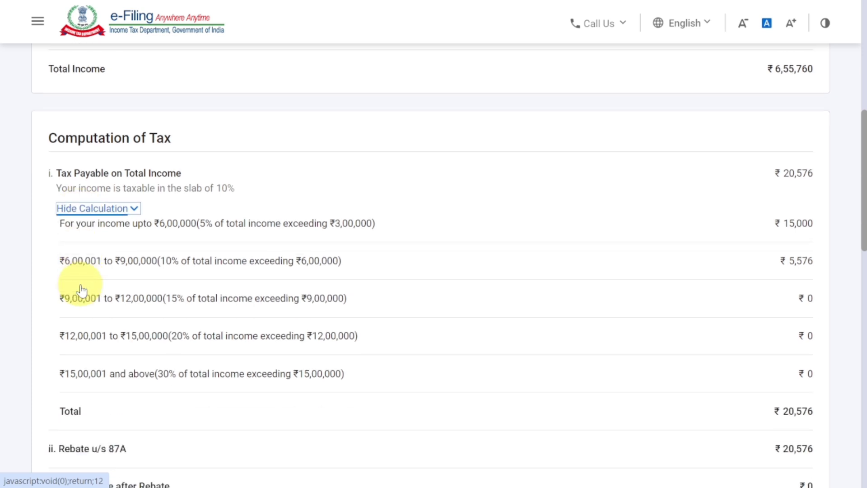
{"action": "scroll", "coordinate": [256, 312], "scroll_direction": "down", "scroll_amount": 3}
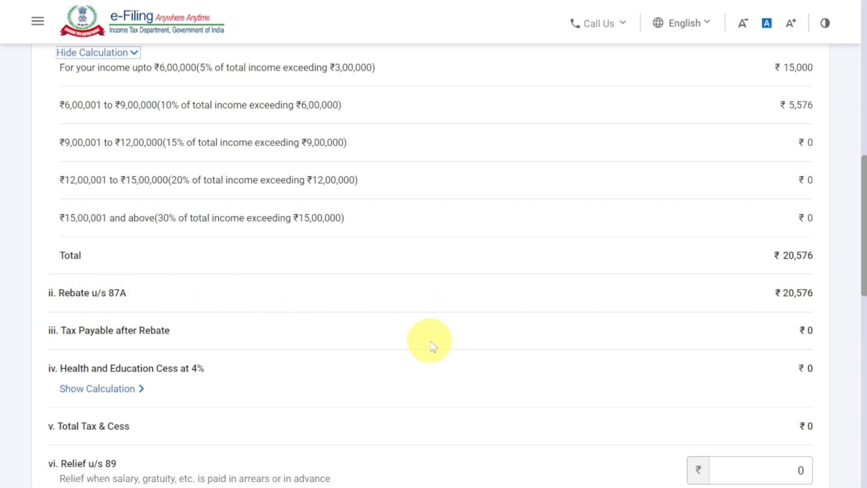
{"action": "scroll", "coordinate": [433, 346], "scroll_direction": "down", "scroll_amount": 15}
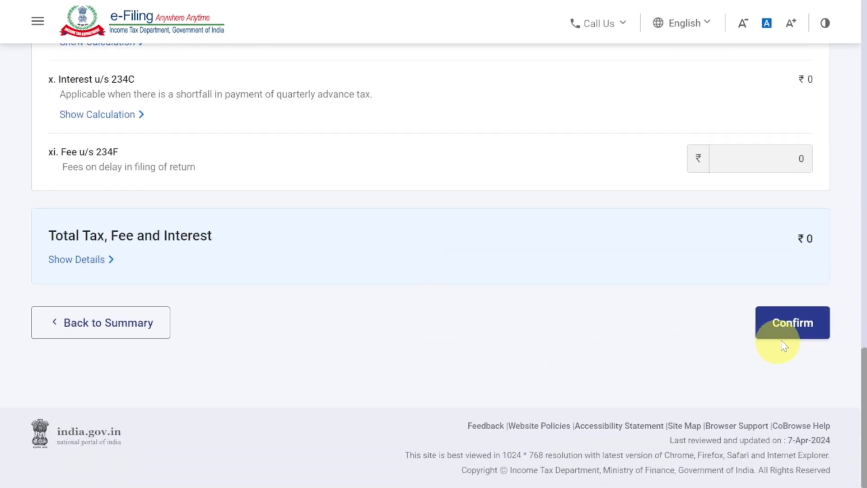
{"action": "left_click", "coordinate": [801, 330]}
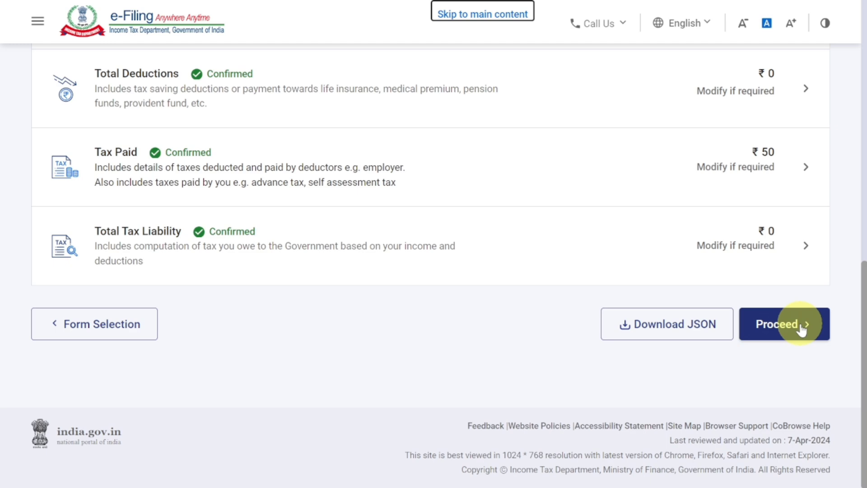
- Preview the ITR-4 return and send it to validation, which passes with a ₹50 refund
{"action": "left_click", "coordinate": [801, 330]}
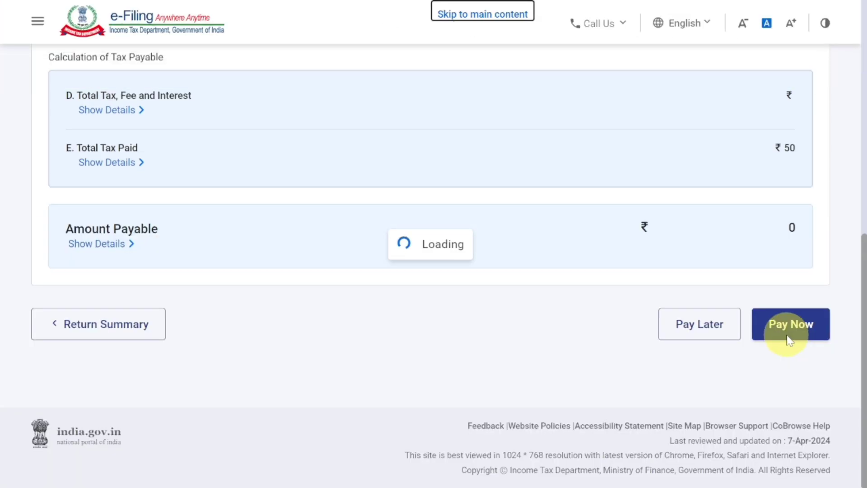
{"action": "scroll", "coordinate": [787, 342], "scroll_direction": "down", "scroll_amount": 5}
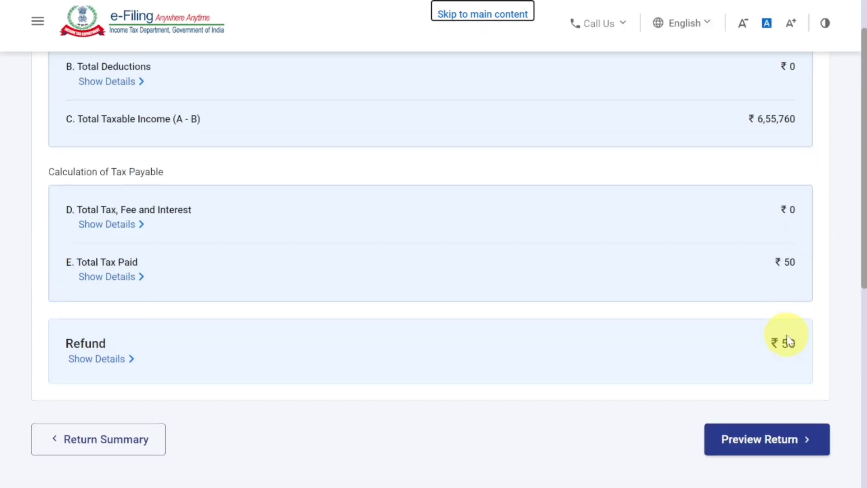
{"action": "scroll", "coordinate": [787, 340], "scroll_direction": "up", "scroll_amount": 3}
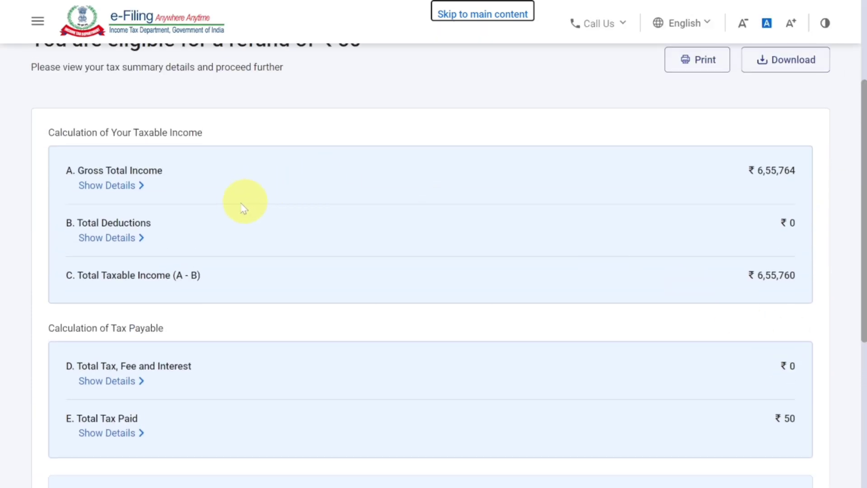
{"action": "scroll", "coordinate": [154, 185], "scroll_direction": "down", "scroll_amount": 5}
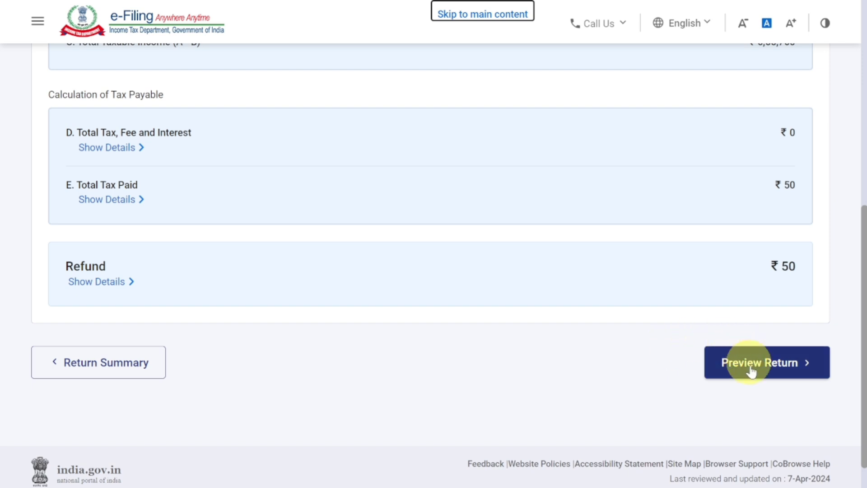
{"action": "left_click", "coordinate": [761, 369]}
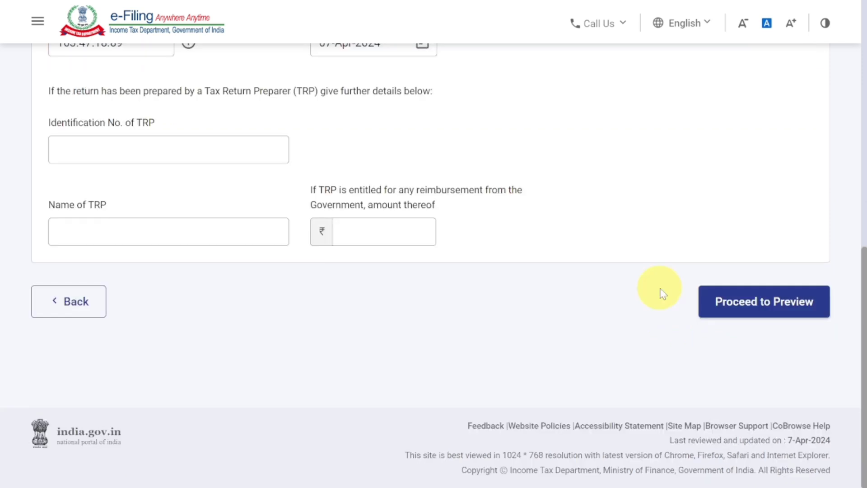
{"action": "left_click", "coordinate": [757, 309]}
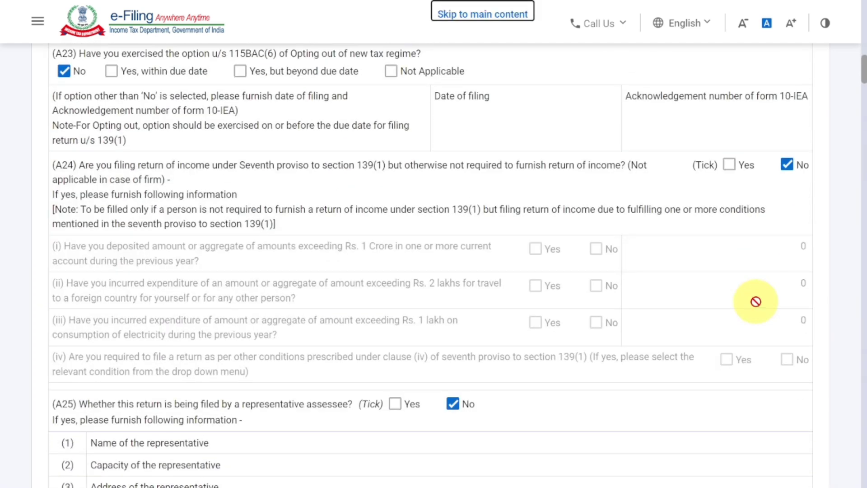
{"action": "key", "text": "End"}
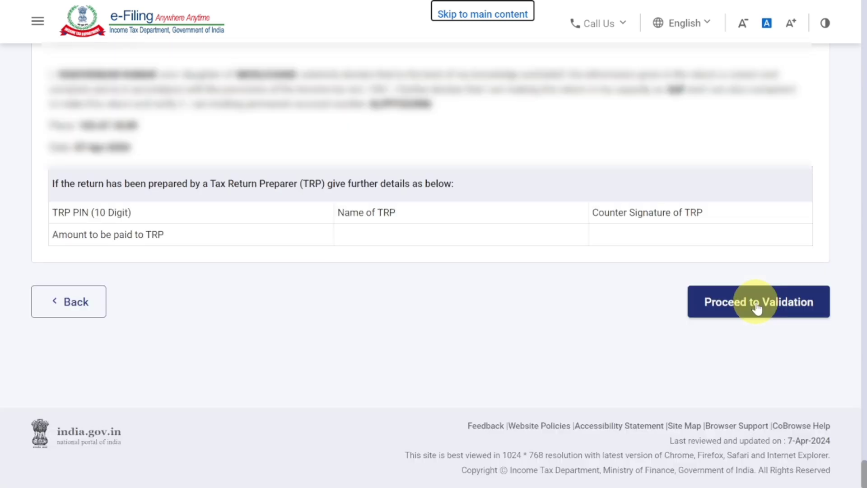
{"action": "left_click", "coordinate": [758, 309]}
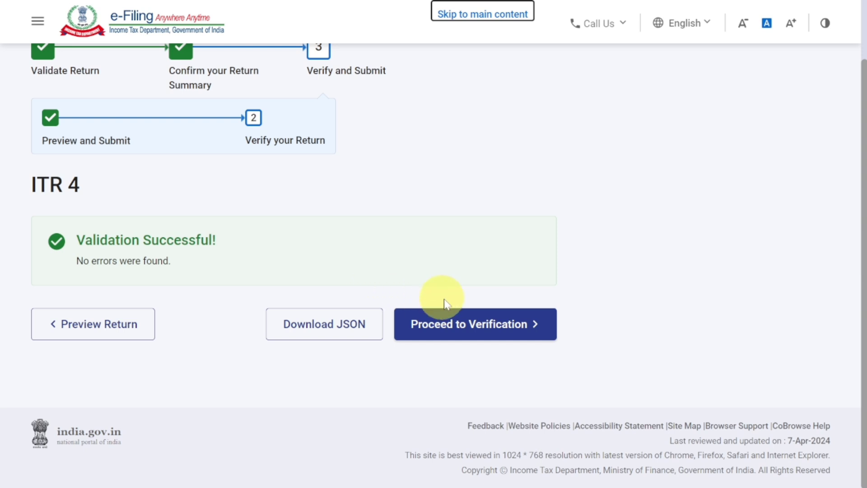
- Proceed to the verification step and select the e-Verify Now option for the ITR-4 return
{"action": "left_click", "coordinate": [479, 330]}
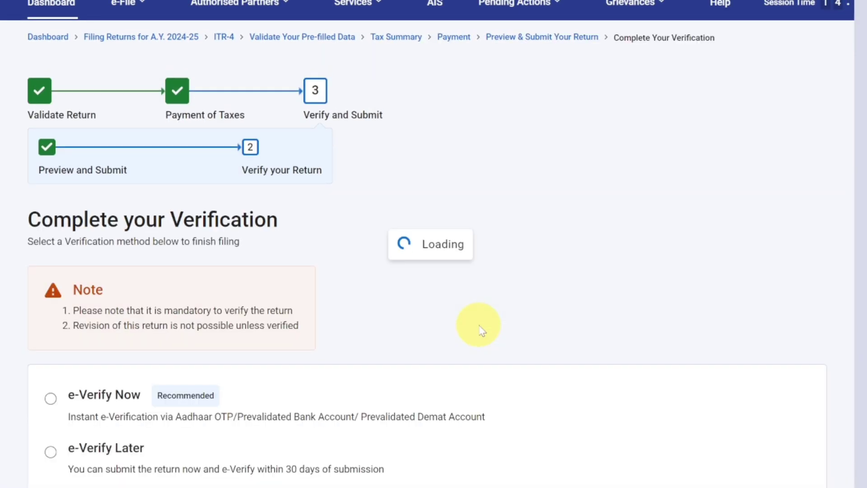
{"action": "scroll", "coordinate": [479, 331], "scroll_direction": "down", "scroll_amount": 4}
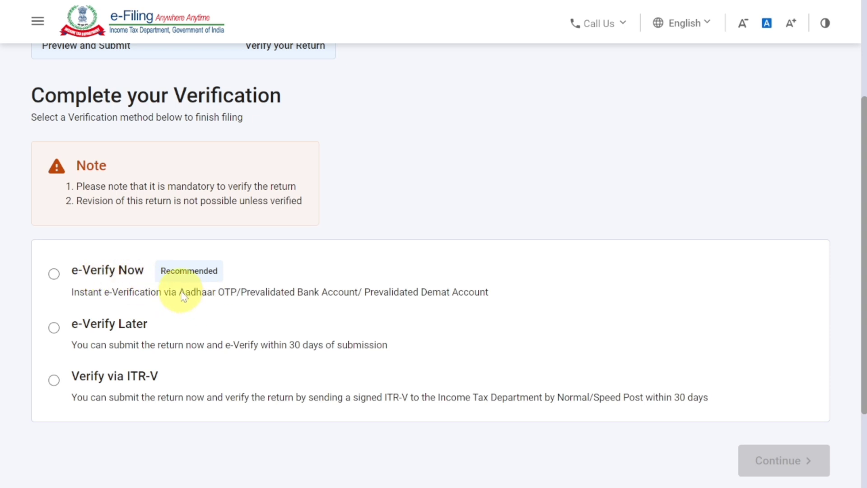
{"action": "left_click_drag", "start_coordinate": [179, 293], "coordinate": [360, 301]}
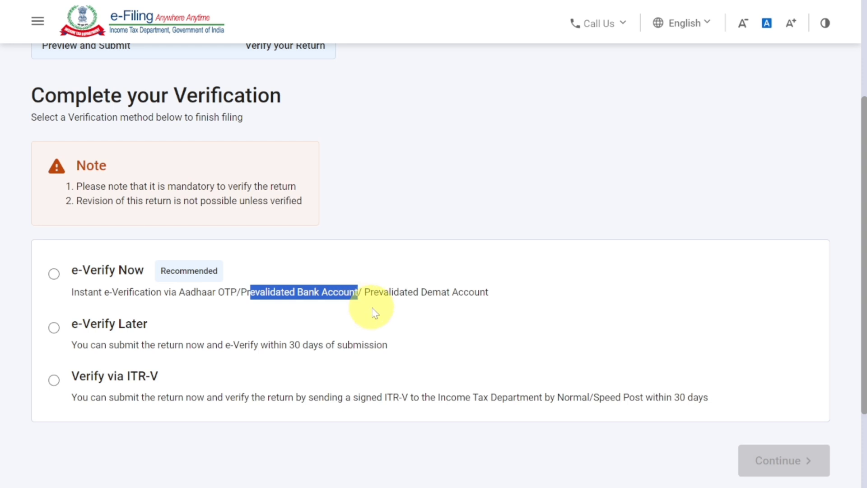
{"action": "left_click_drag", "start_coordinate": [370, 292], "coordinate": [497, 300]}
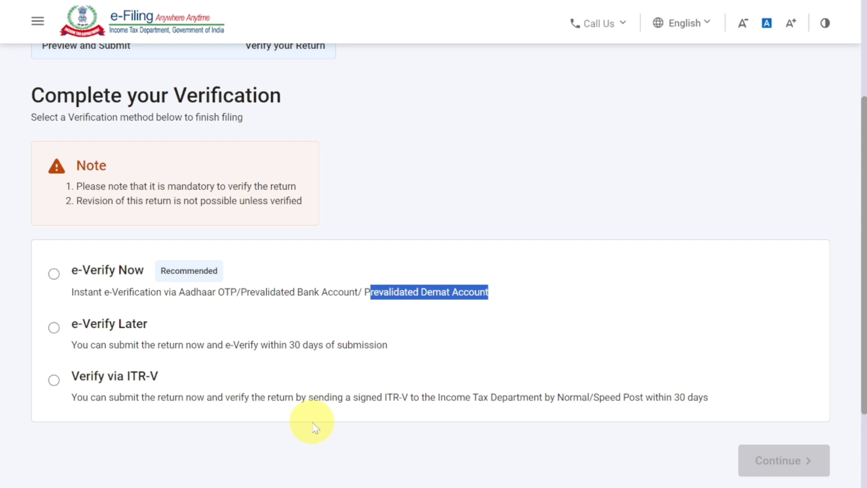
{"action": "left_click", "coordinate": [54, 274]}
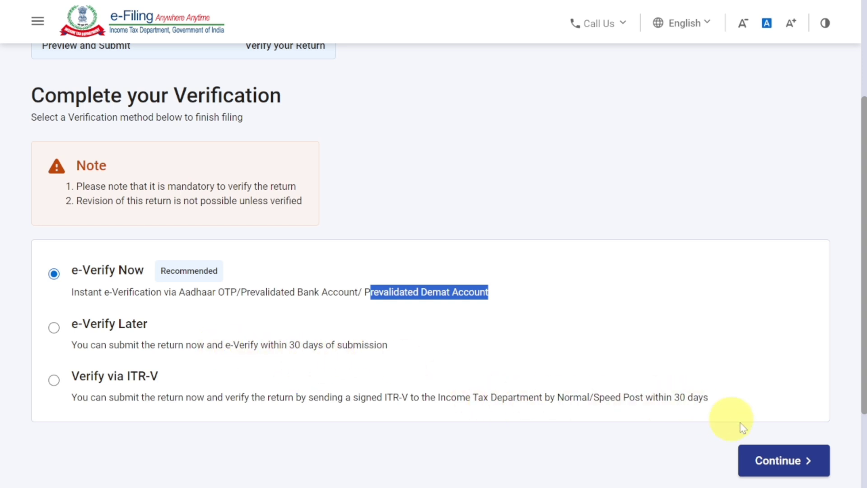
- Continue to the e-verify methods and pick OTP on the Aadhaar-registered mobile number
{"action": "left_click", "coordinate": [780, 461]}
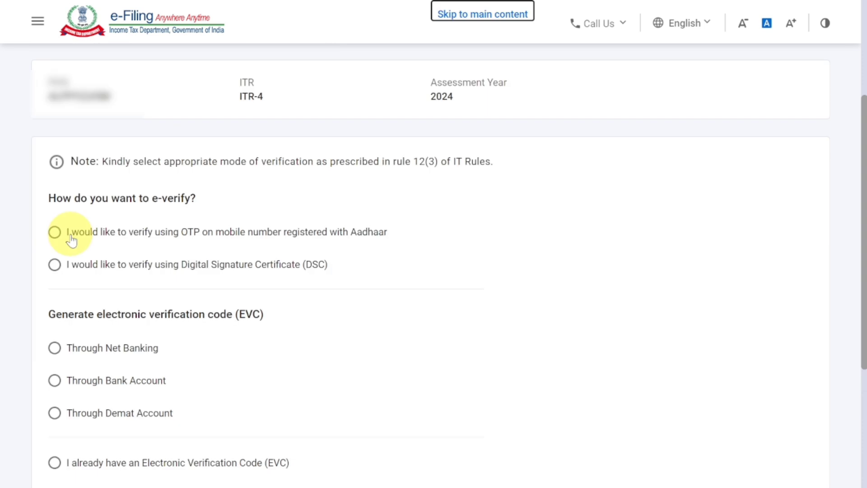
{"action": "left_click_drag", "start_coordinate": [207, 228], "coordinate": [352, 236]}
{"action": "left_click", "coordinate": [354, 241]}
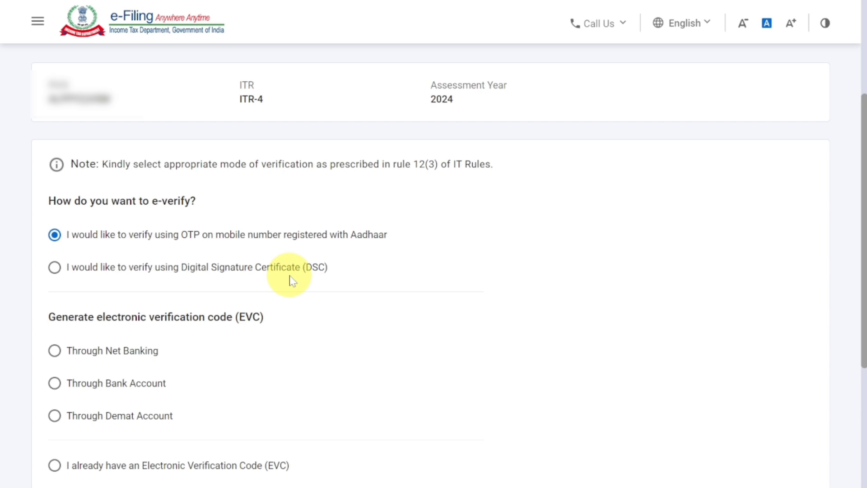
{"action": "scroll", "coordinate": [293, 281], "scroll_direction": "down", "scroll_amount": 2}
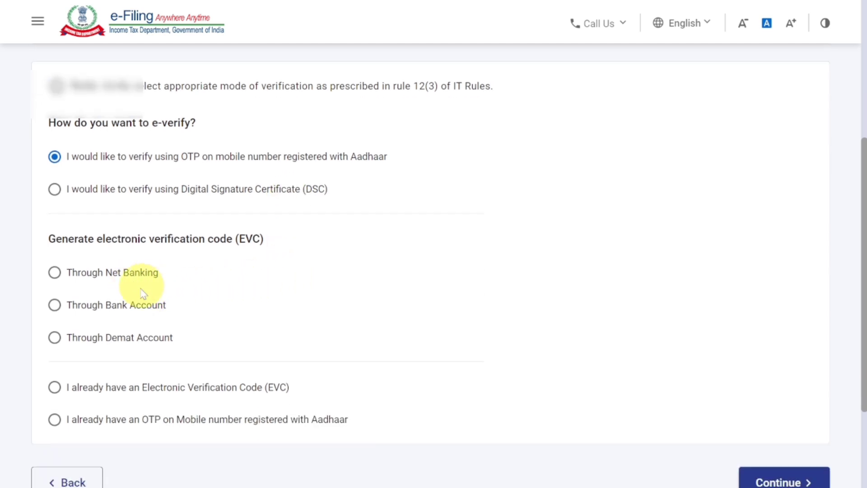
{"action": "scroll", "coordinate": [159, 342], "scroll_direction": "up", "scroll_amount": 2}
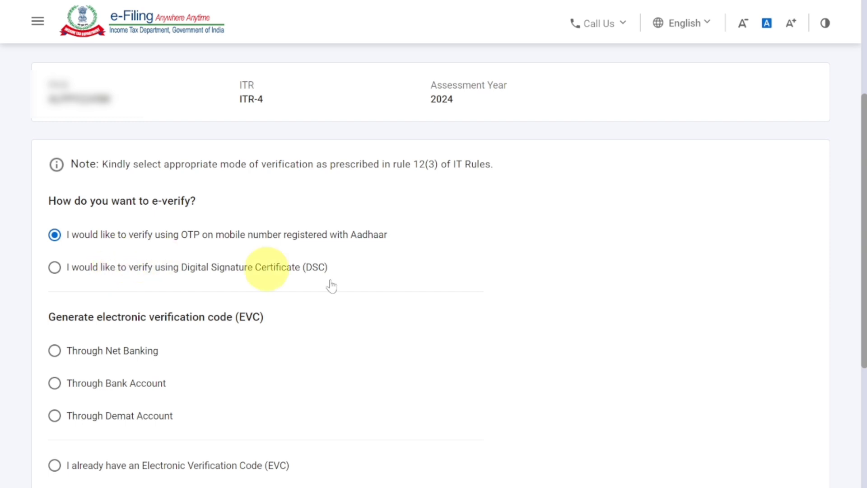
{"action": "scroll", "coordinate": [402, 285], "scroll_direction": "down", "scroll_amount": 2}
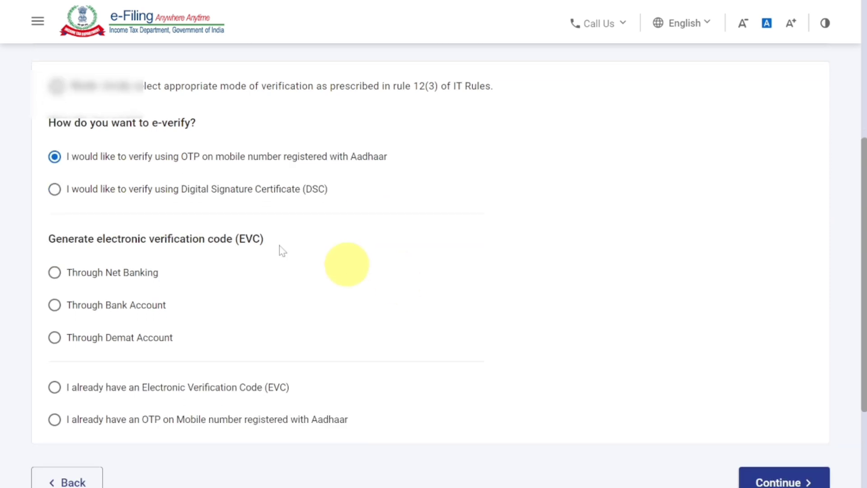
{"action": "scroll", "coordinate": [271, 226], "scroll_direction": "down", "scroll_amount": 3}
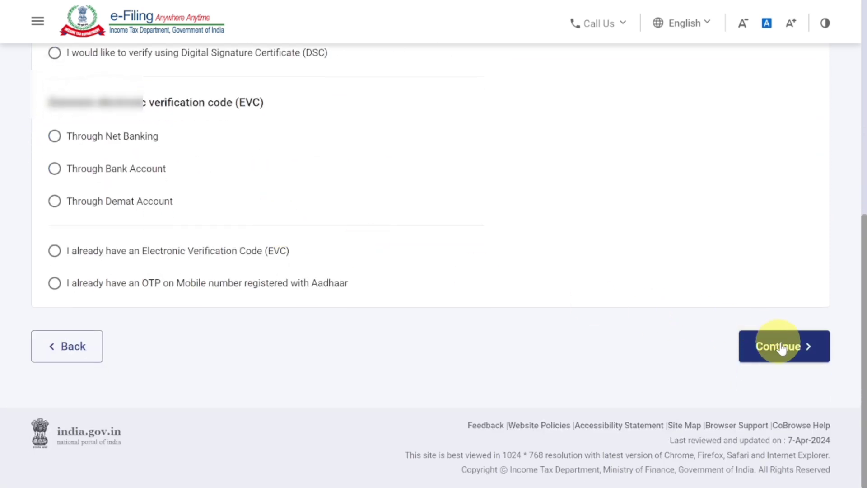